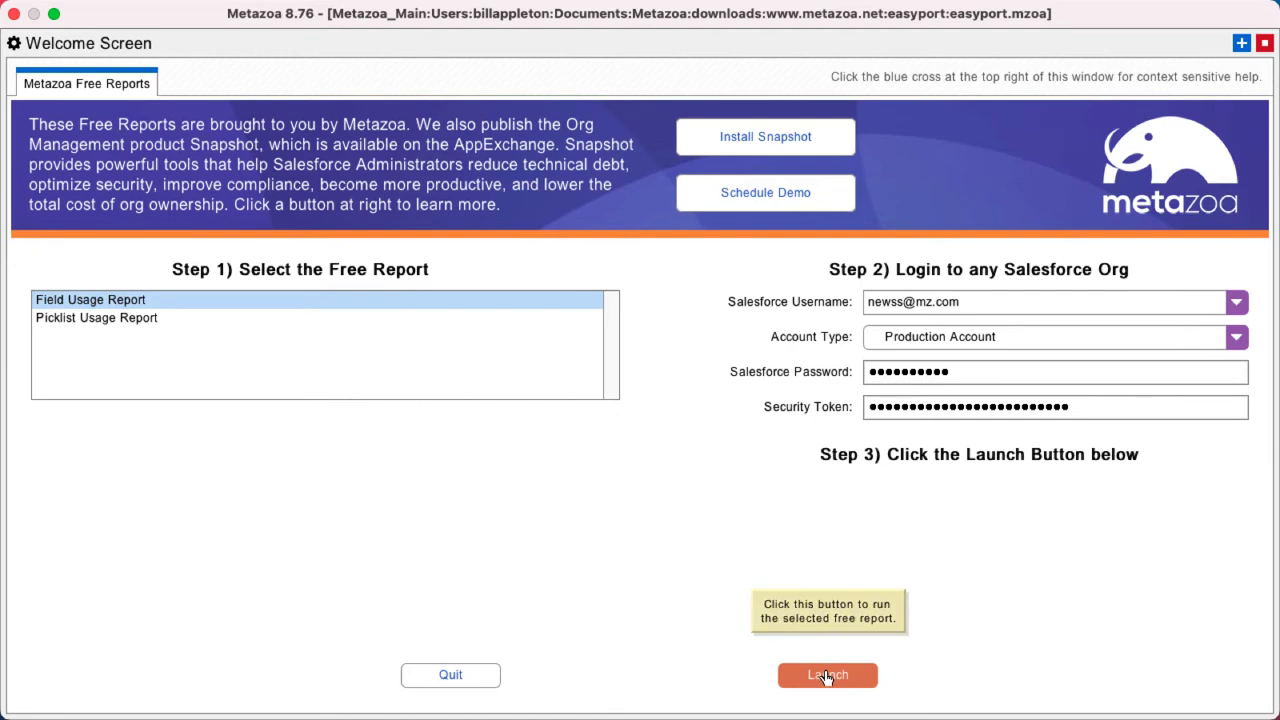
# Launch the Field Usage Report and include all records of the Account object
pyautogui.click(822, 676)
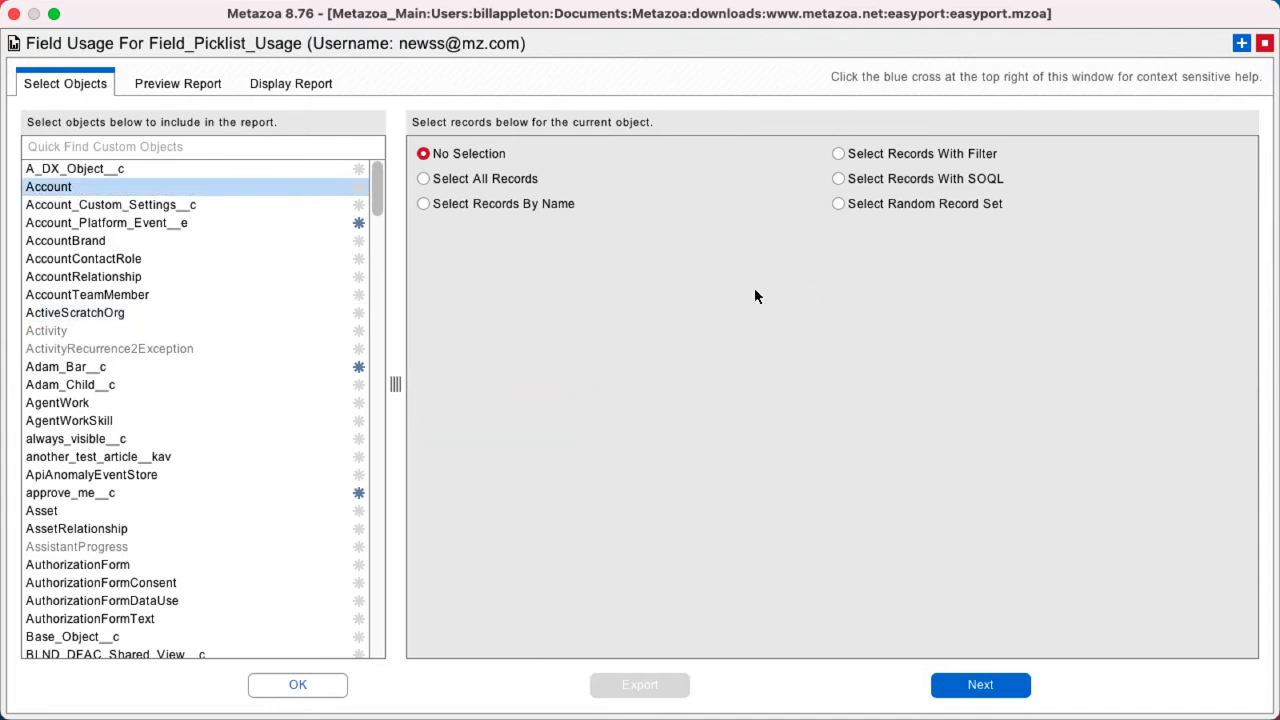
pyautogui.click(916, 155)
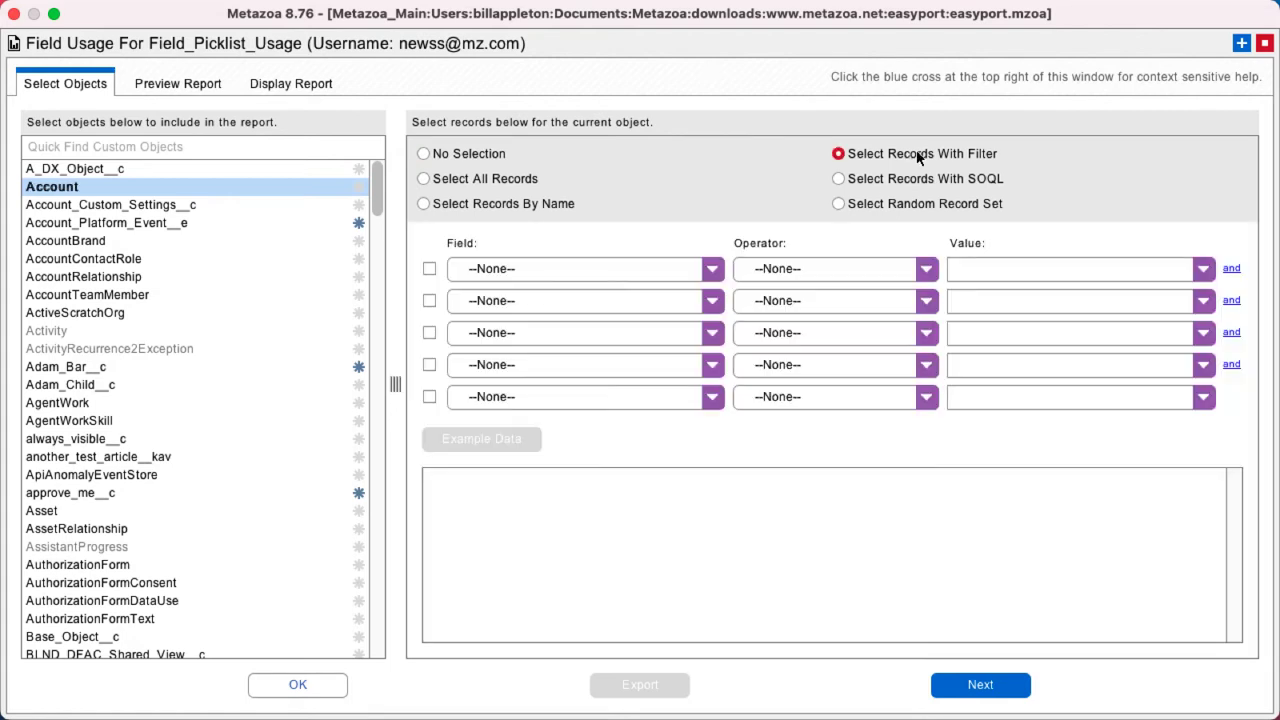
pyautogui.click(543, 205)
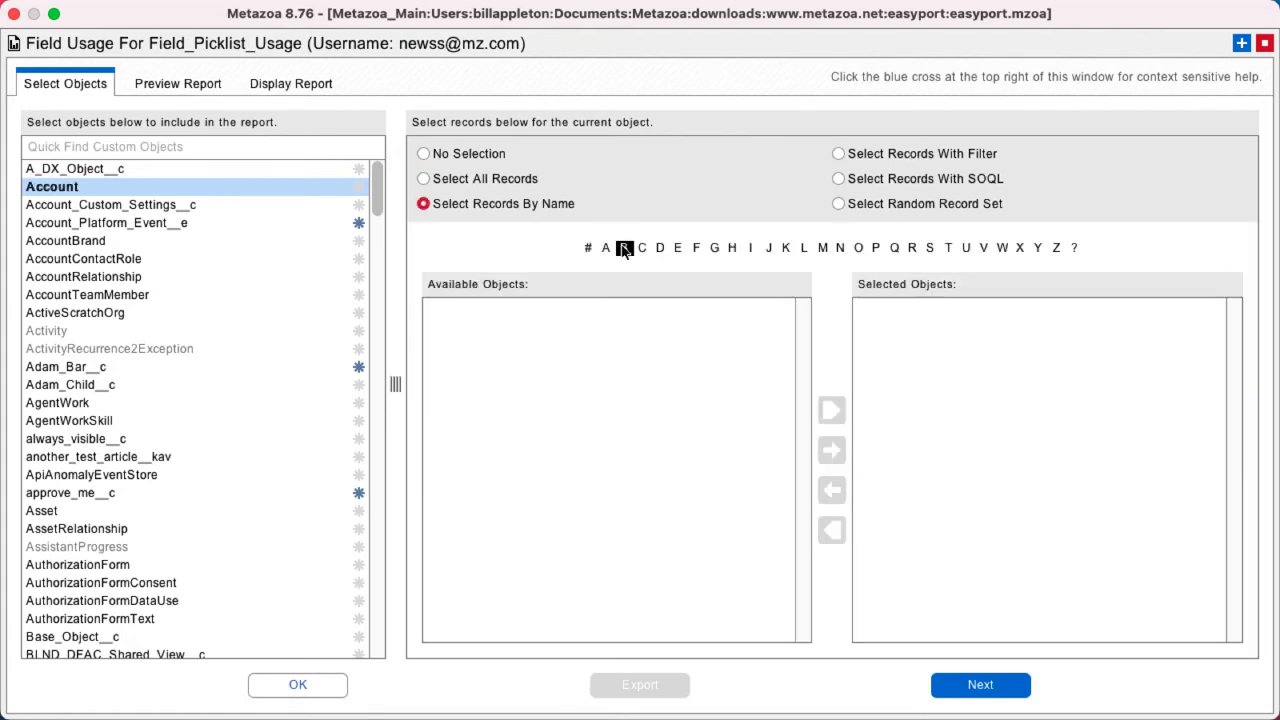
pyautogui.click(459, 180)
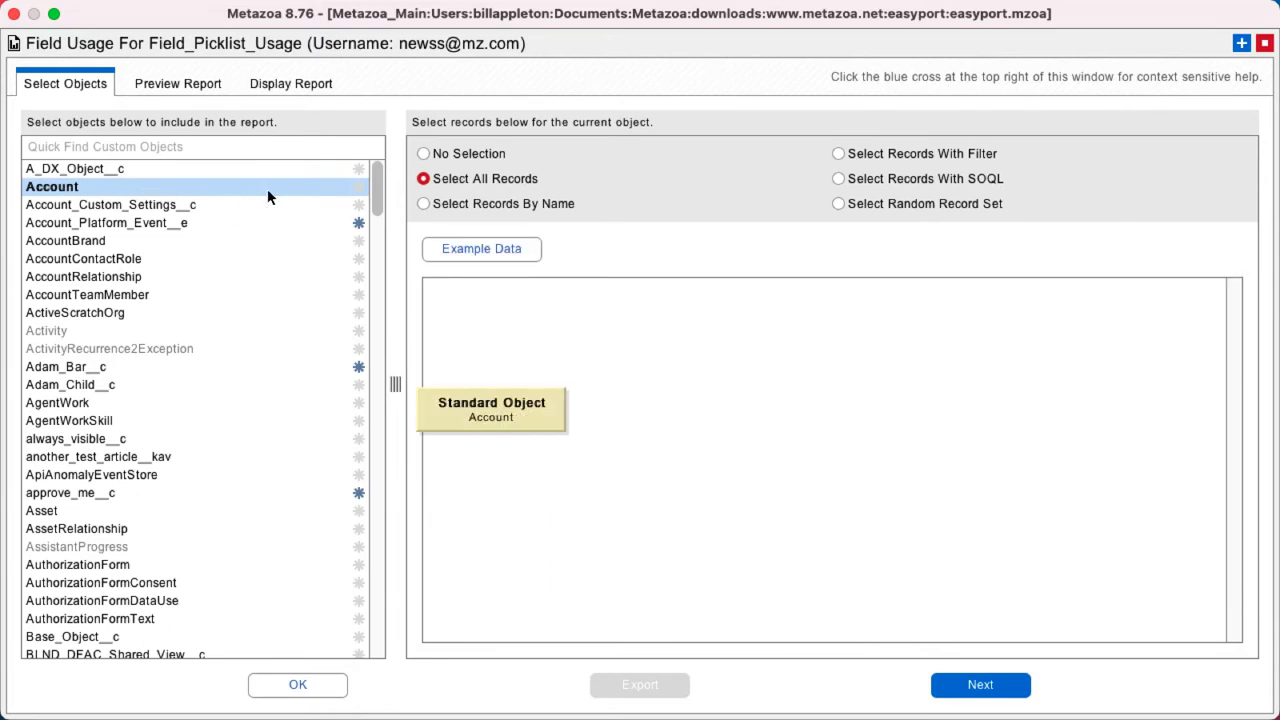
# Preview the Account report and review the usage counts and percentages for all fields
pyautogui.click(178, 84)
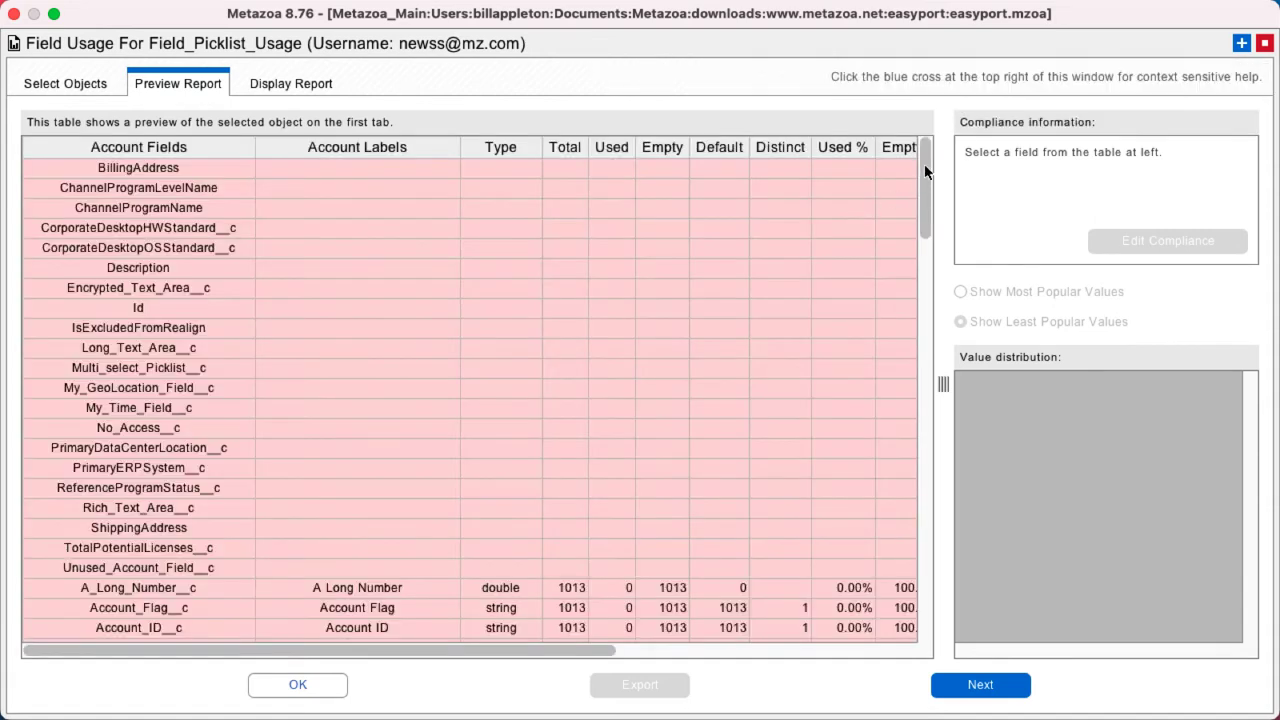
pyautogui.moveTo(925, 172); pyautogui.dragTo(921, 478)
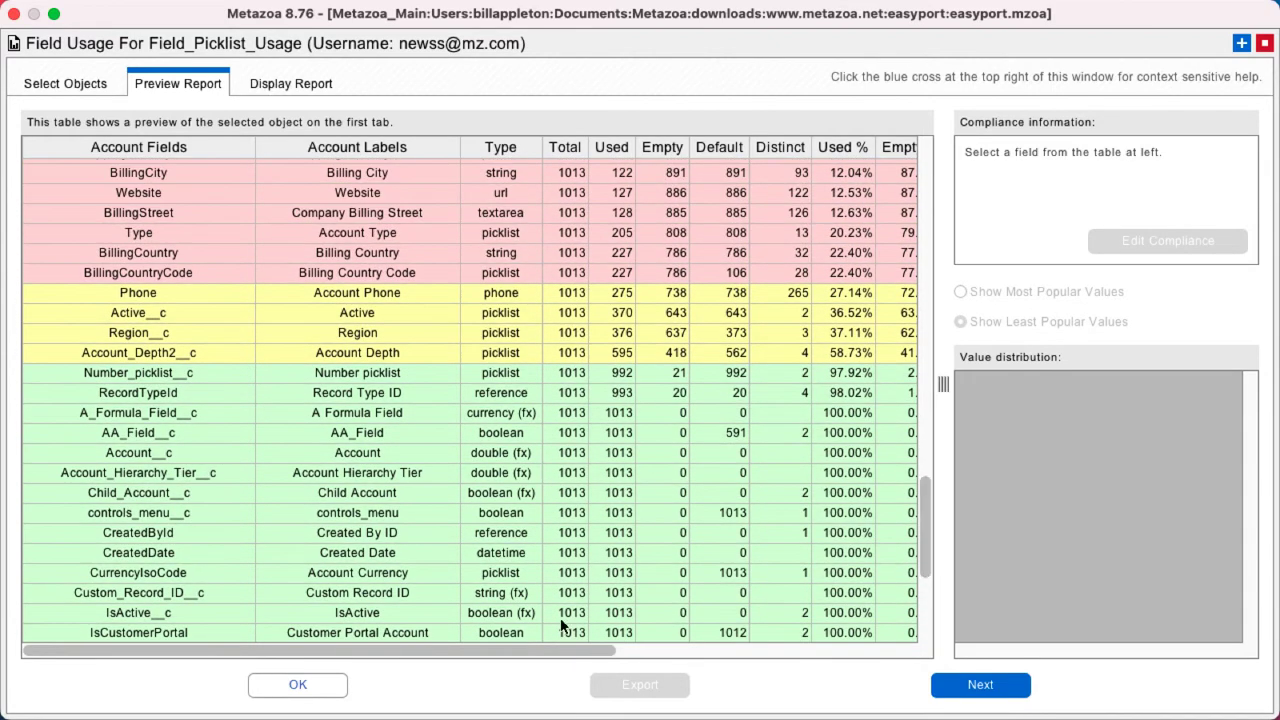
pyautogui.moveTo(561, 652); pyautogui.dragTo(717, 650)
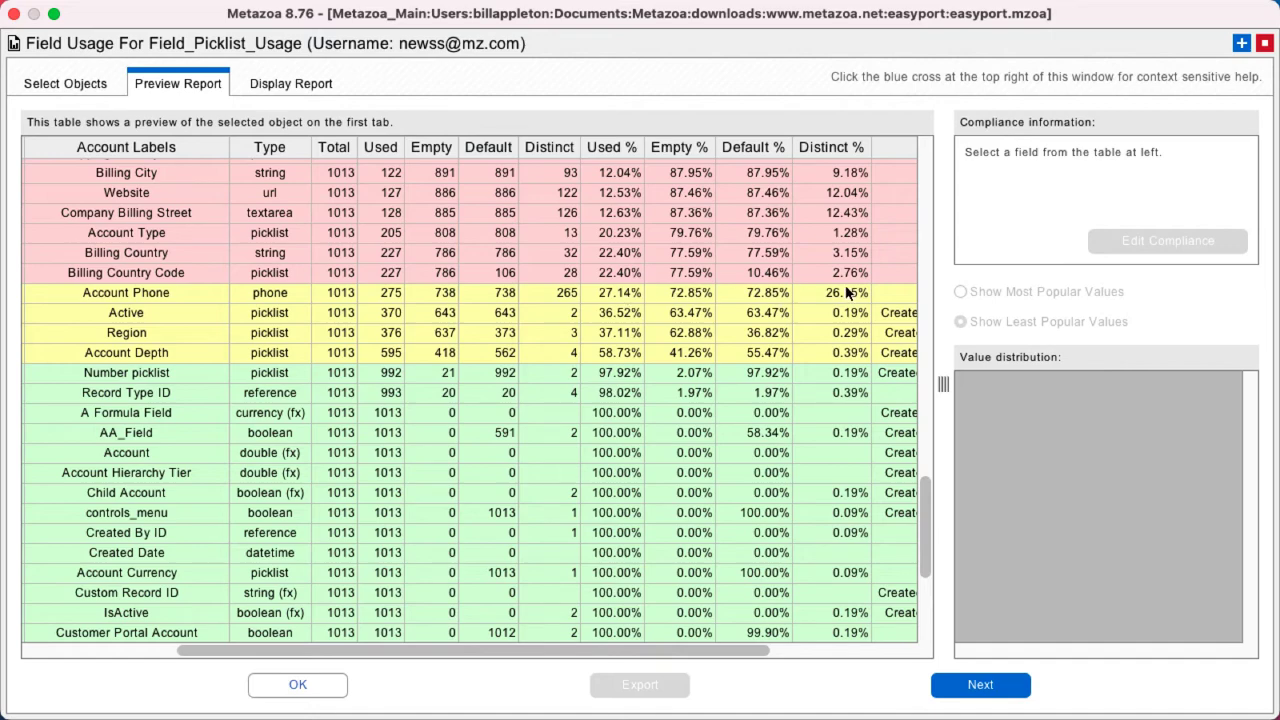
pyautogui.moveTo(923, 510); pyautogui.dragTo(929, 663)
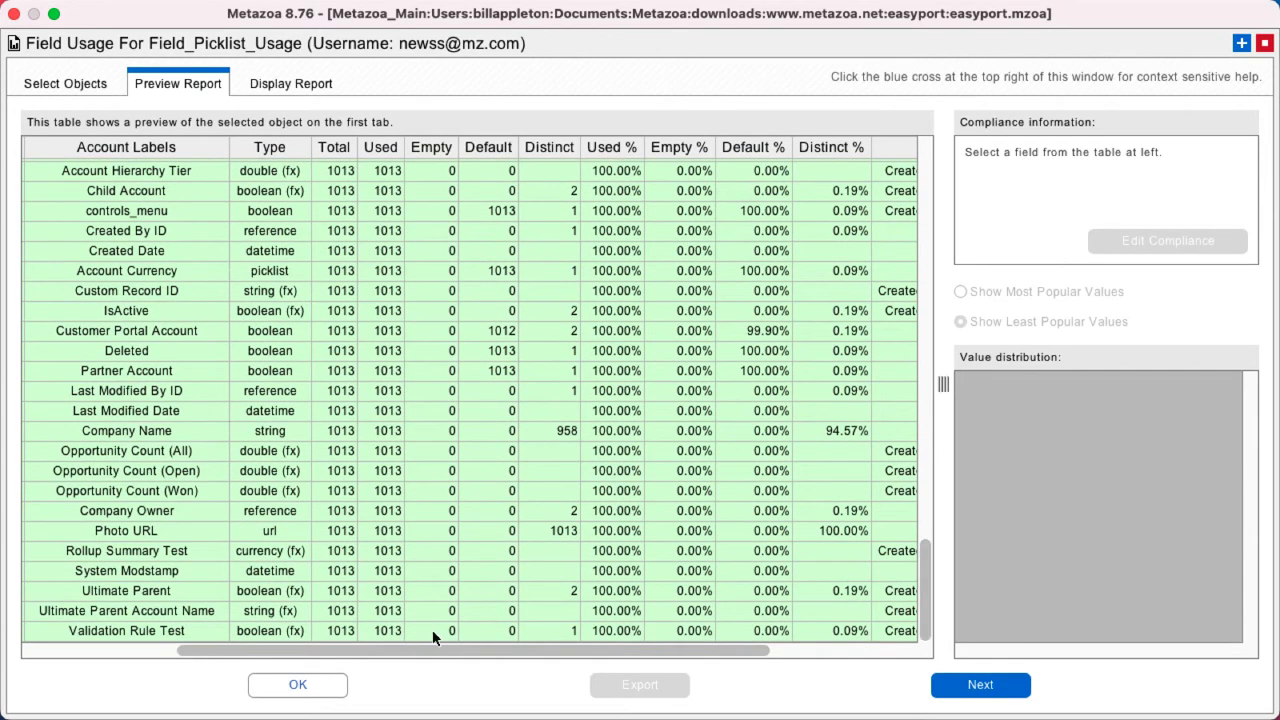
pyautogui.hscroll(-5, 325, 547)
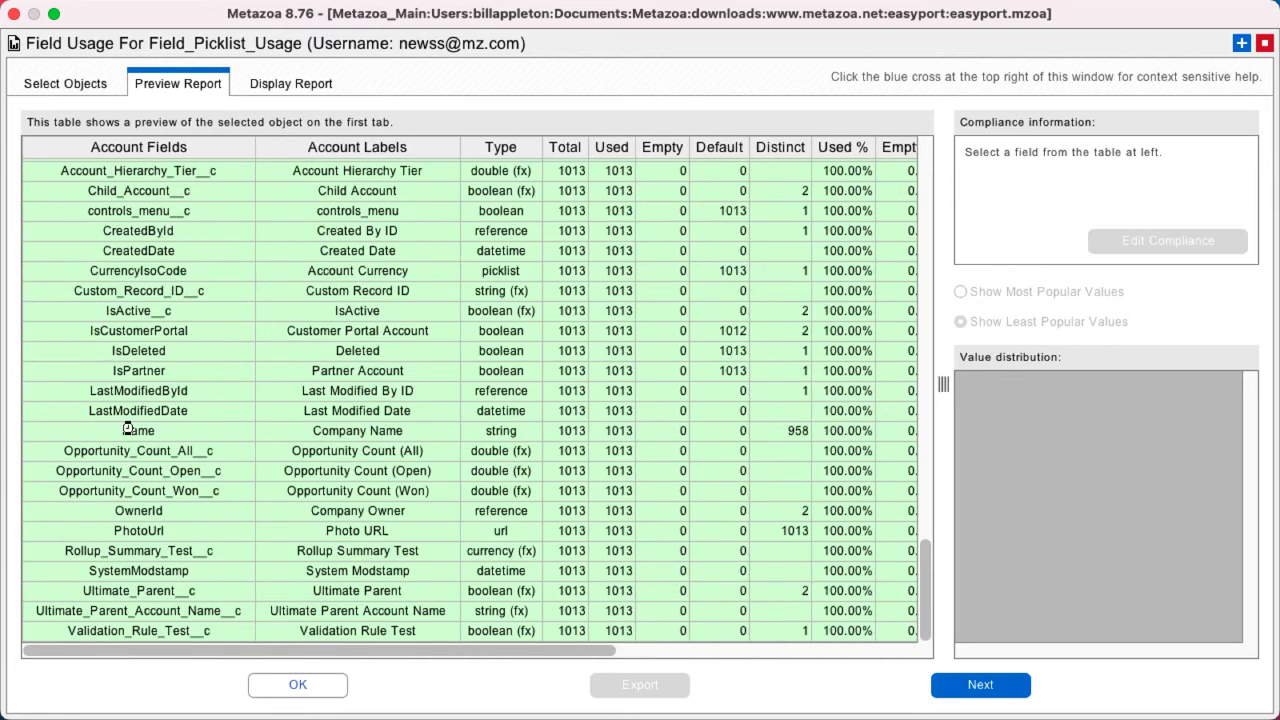
# Examine the compliance information and value distribution of the Account Name field
pyautogui.click(131, 430)
pyautogui.moveTo(595, 647); pyautogui.dragTo(819, 648)
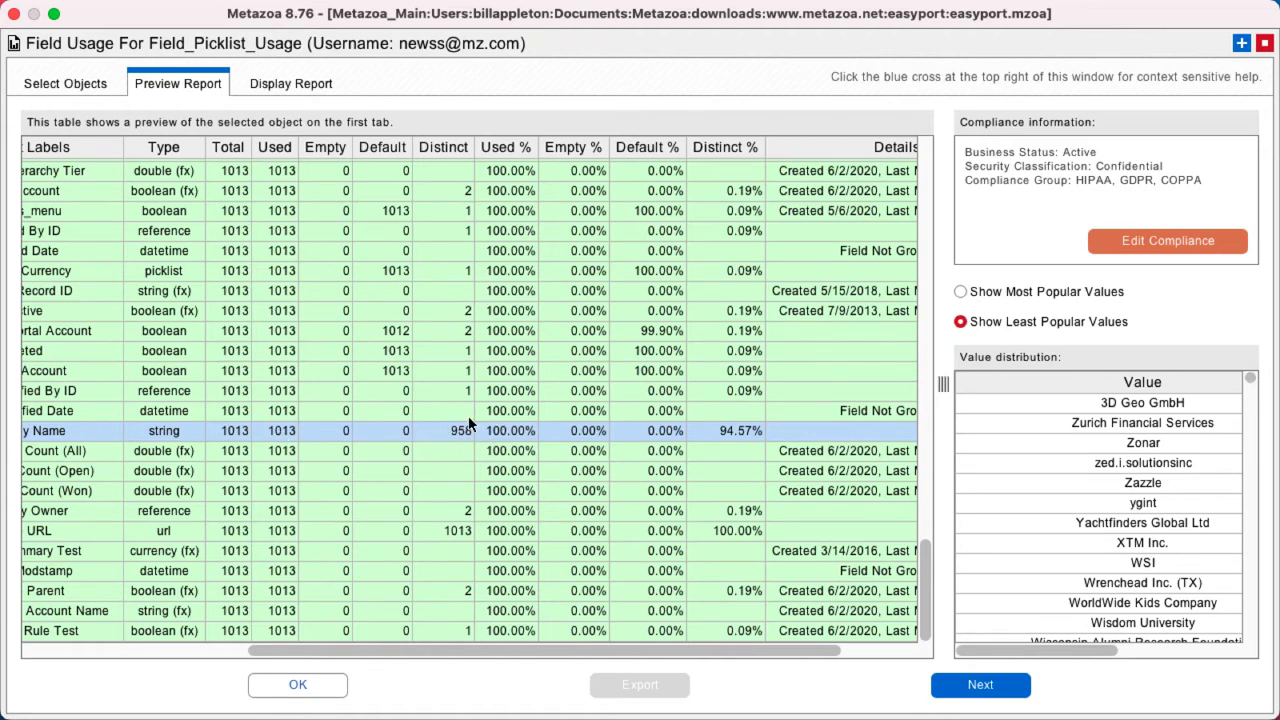
pyautogui.scroll(-1, 1124, 518)
pyautogui.hscroll(1, 1124, 518)
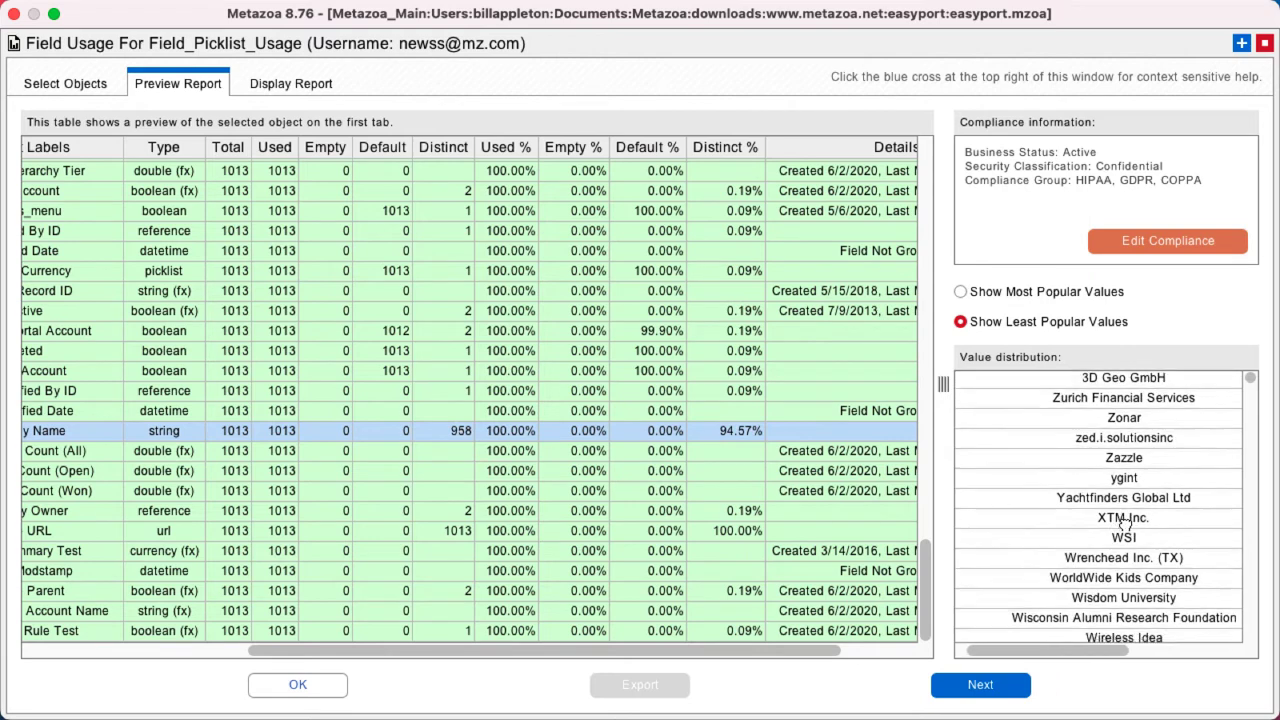
pyautogui.scroll(-5, 1124, 518)
pyautogui.hscroll(3, 1120, 505)
pyautogui.hscroll(-2, 1118, 495)
pyautogui.scroll(4, 1114, 485)
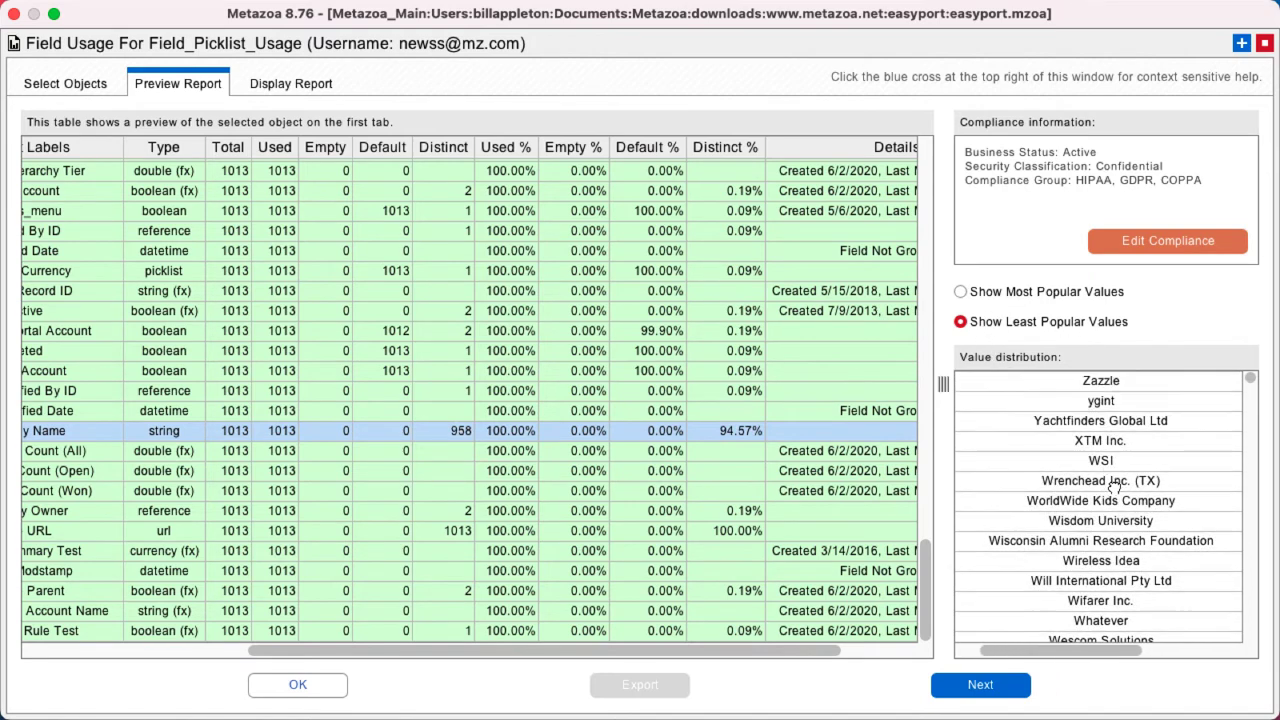
pyautogui.scroll(5, 1113, 485)
pyautogui.hscroll(1, 1113, 485)
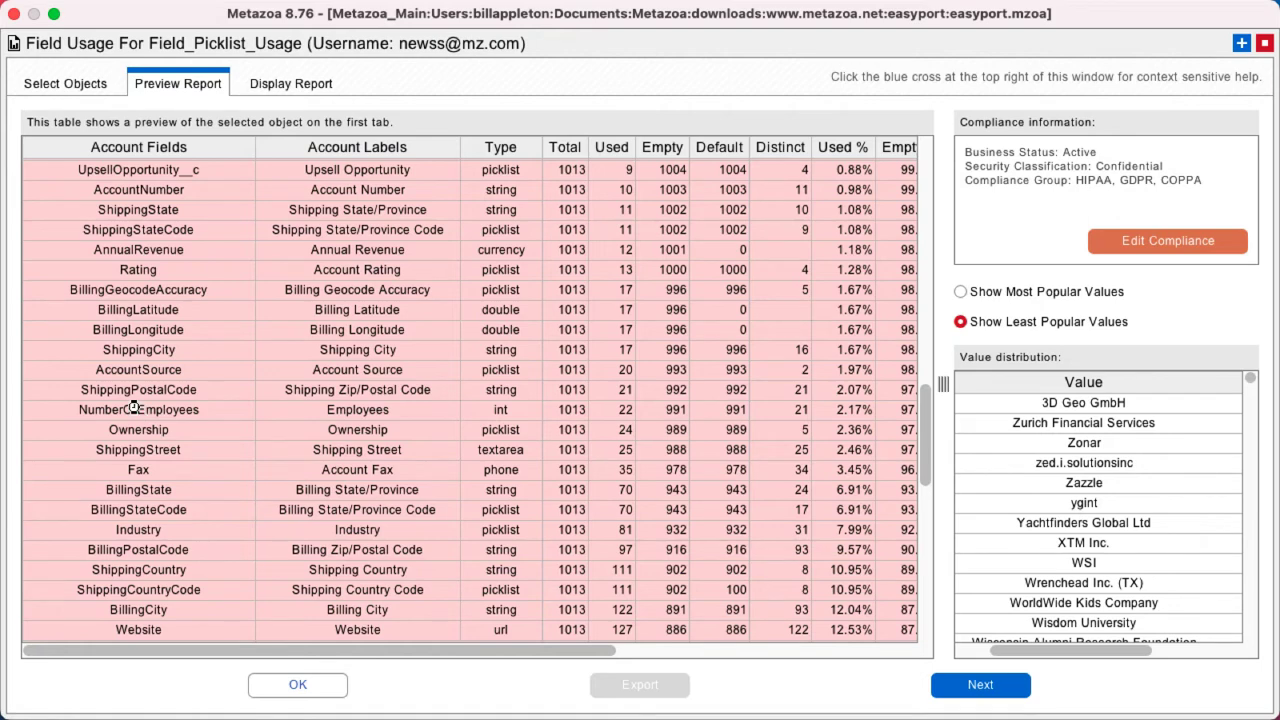
# Examine the value distribution of the NumberOfEmployees field and the Details column of the Account preview
pyautogui.click(134, 409)
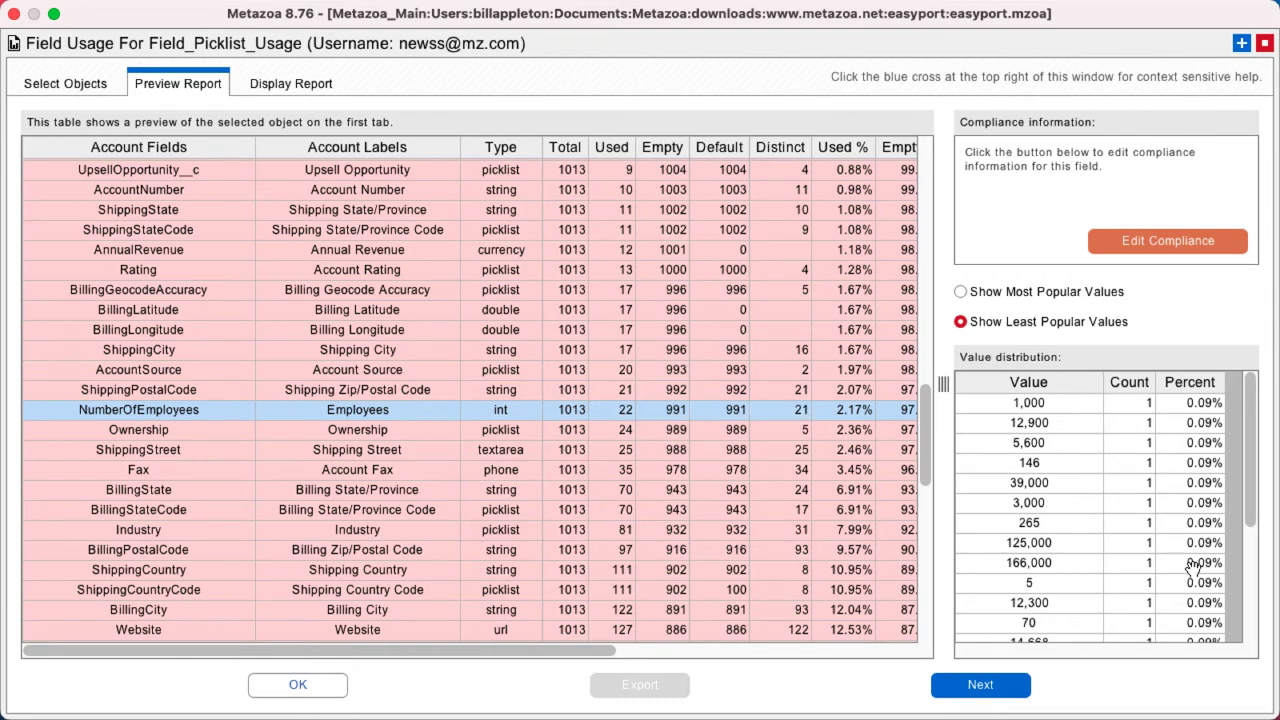
pyautogui.moveTo(1245, 462); pyautogui.dragTo(1260, 580)
pyautogui.scroll(5, 1258, 582)
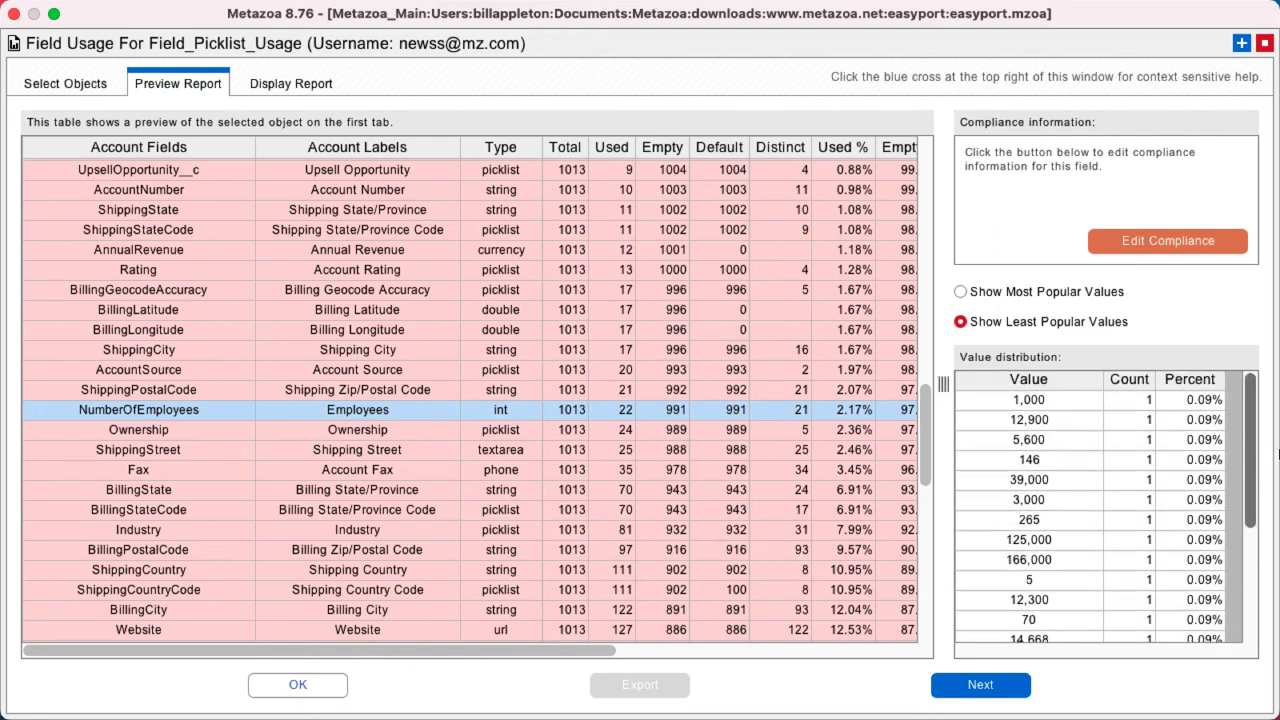
pyautogui.click(834, 648)
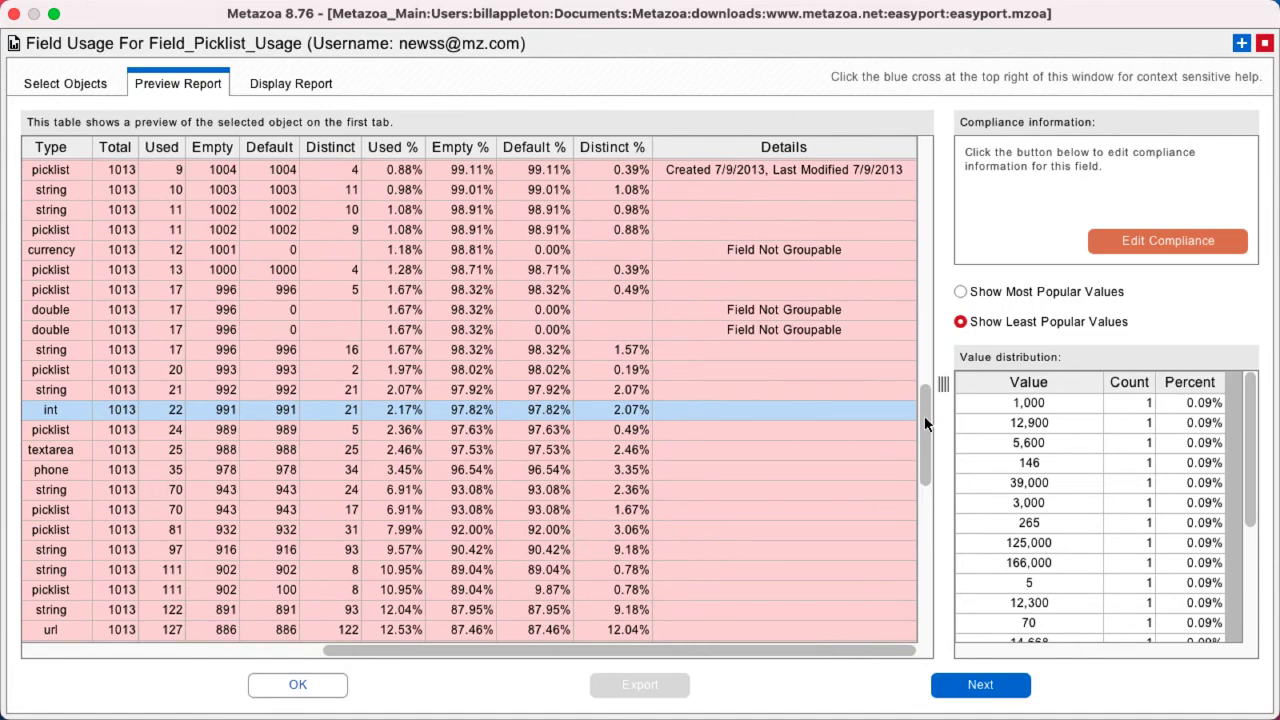
pyautogui.scroll(10, 925, 425)
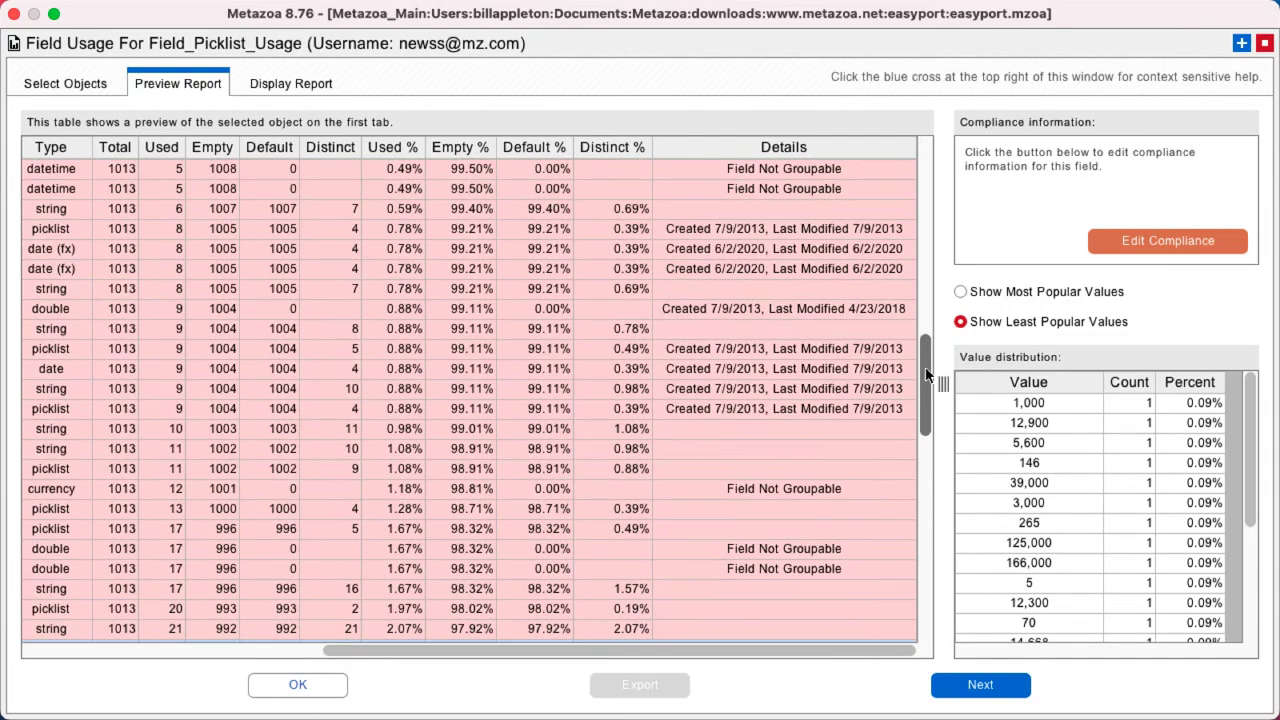
pyautogui.scroll(-5, 938, 421)
pyautogui.scroll(-10, 938, 413)
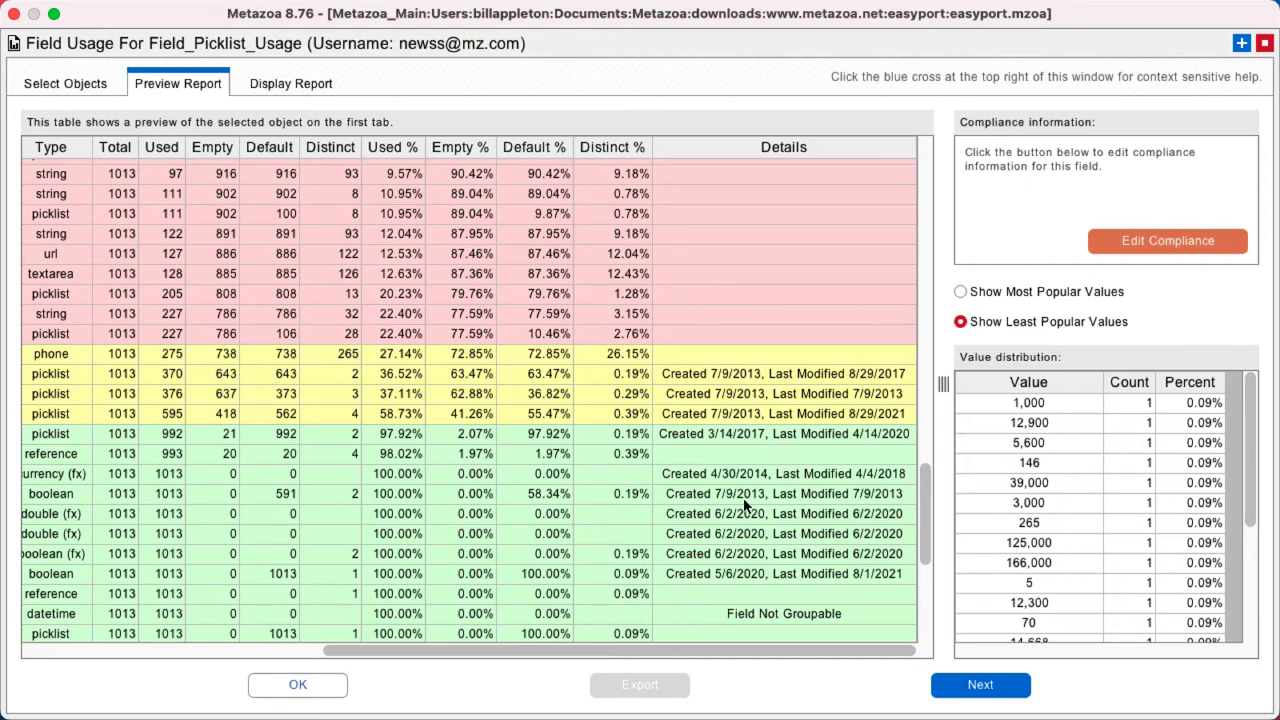
# Try setting AA_Field__c's business status to Active and its security classification to Internal in its compliance information
pyautogui.click(768, 494)
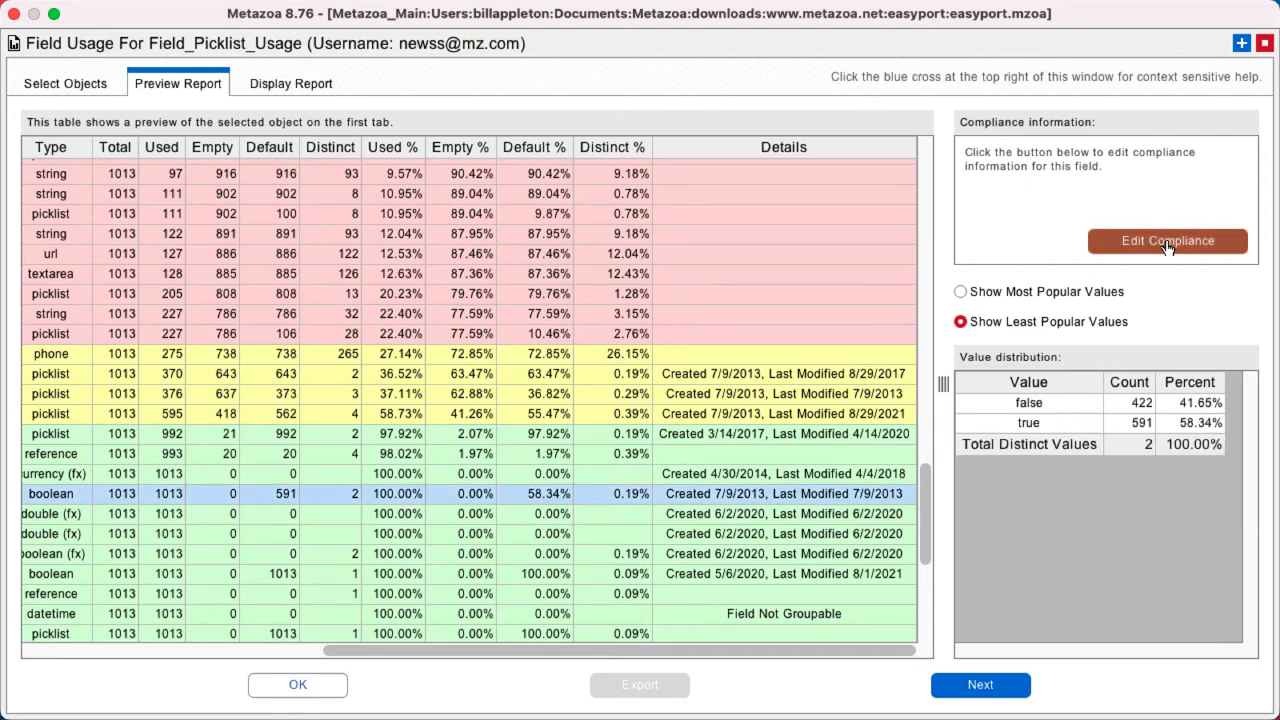
pyautogui.click(1167, 247)
pyautogui.click(444, 184)
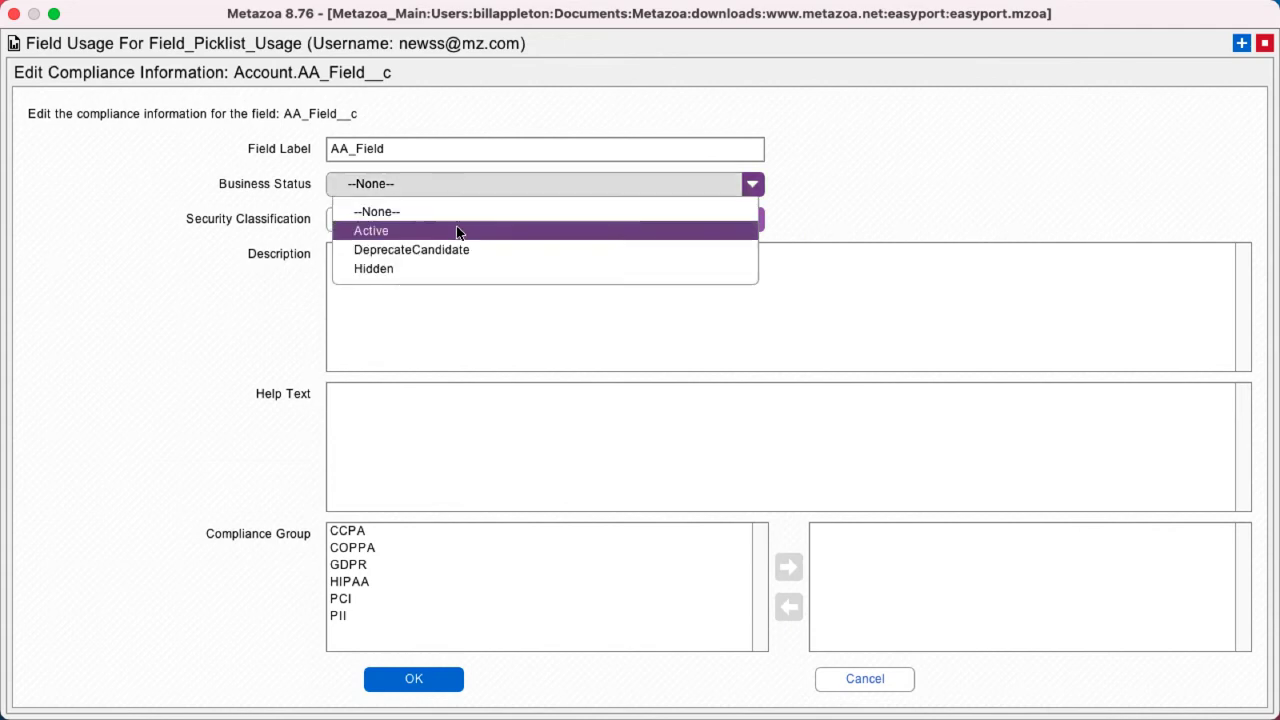
pyautogui.click(457, 231)
pyautogui.click(454, 222)
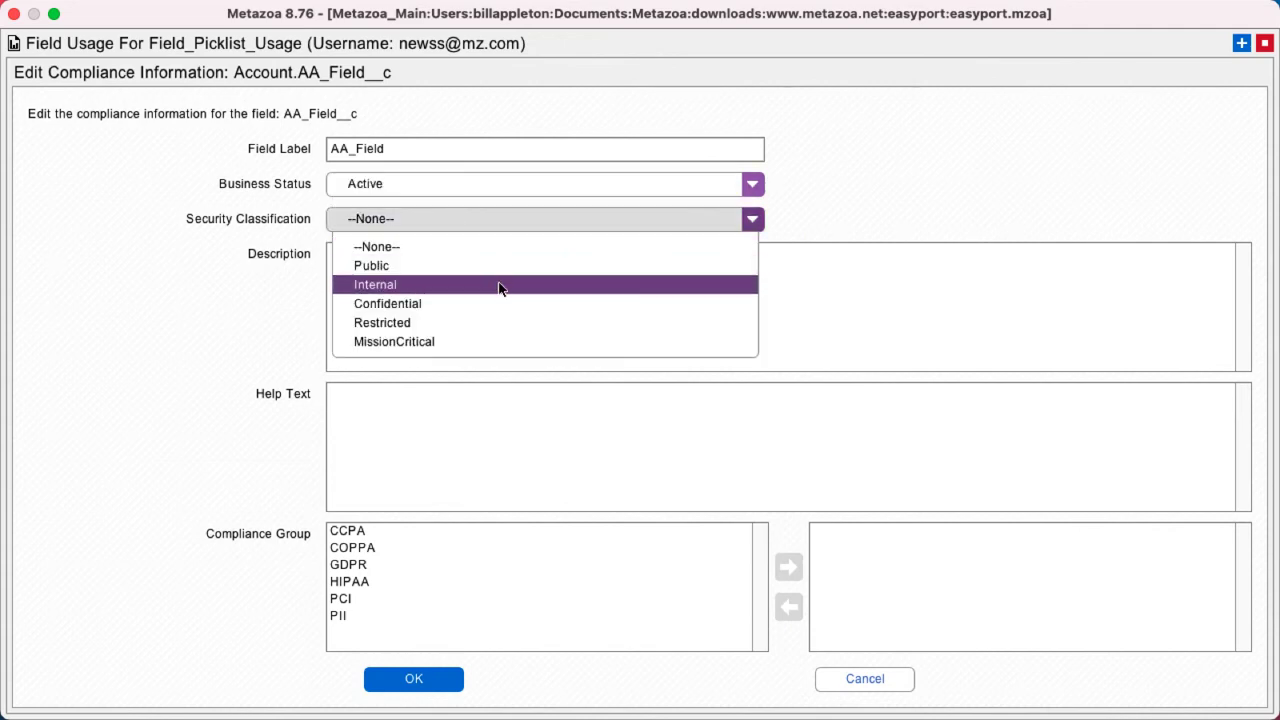
pyautogui.click(500, 285)
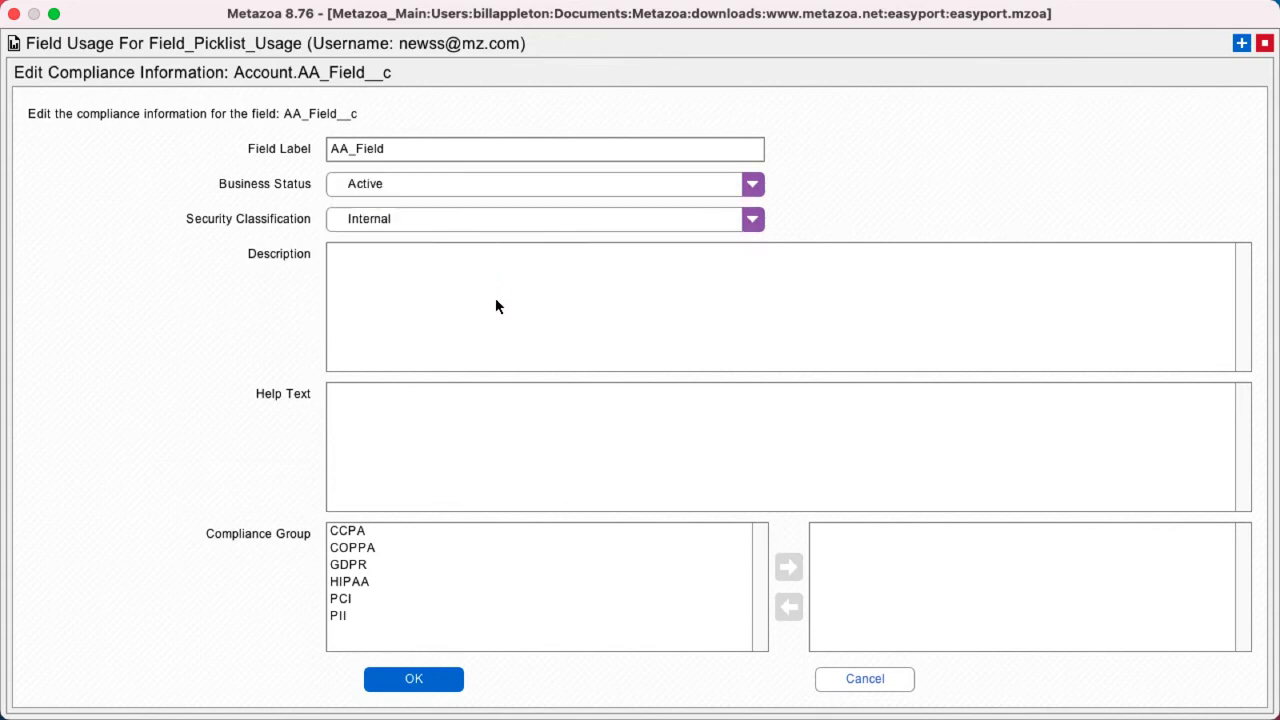
# Try adding the GDPR, HIPAA and PCI compliance groups to AA_Field__c, and discard the compliance edits
pyautogui.click(502, 413)
pyautogui.click(404, 564)
pyautogui.keyDown('shift'); pyautogui.click(382, 603); pyautogui.keyUp('shift')
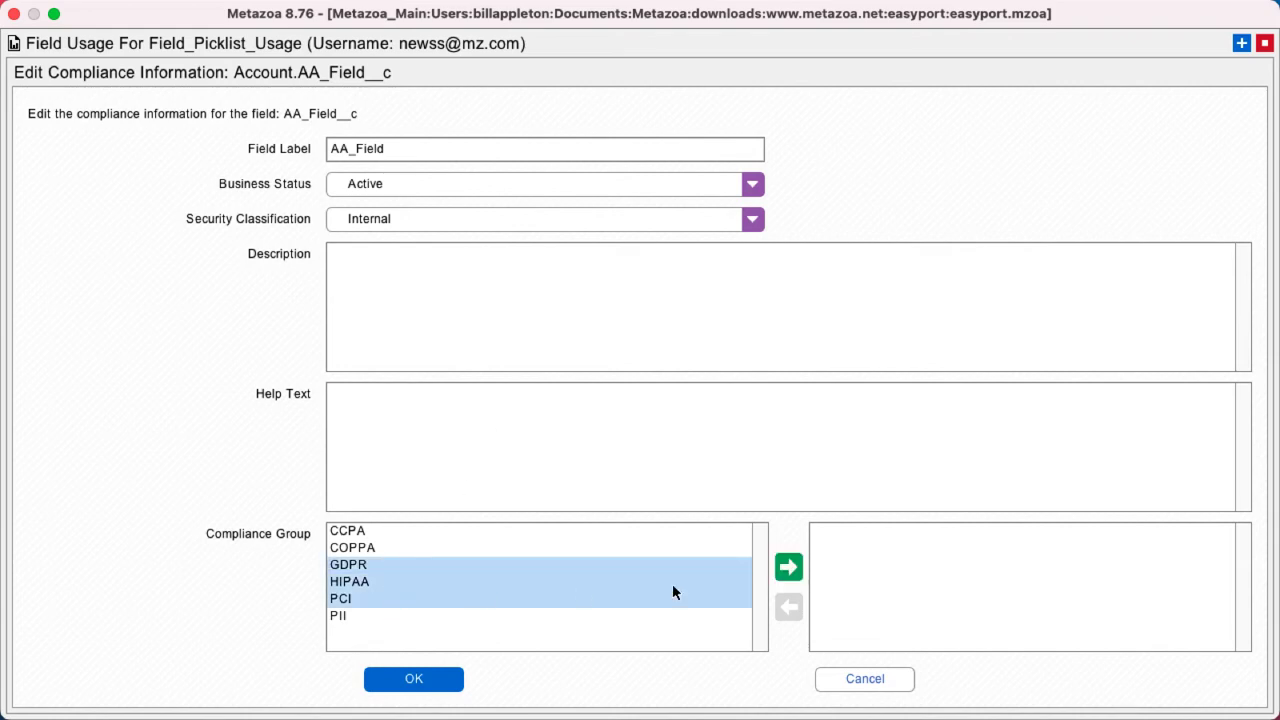
pyautogui.click(788, 567)
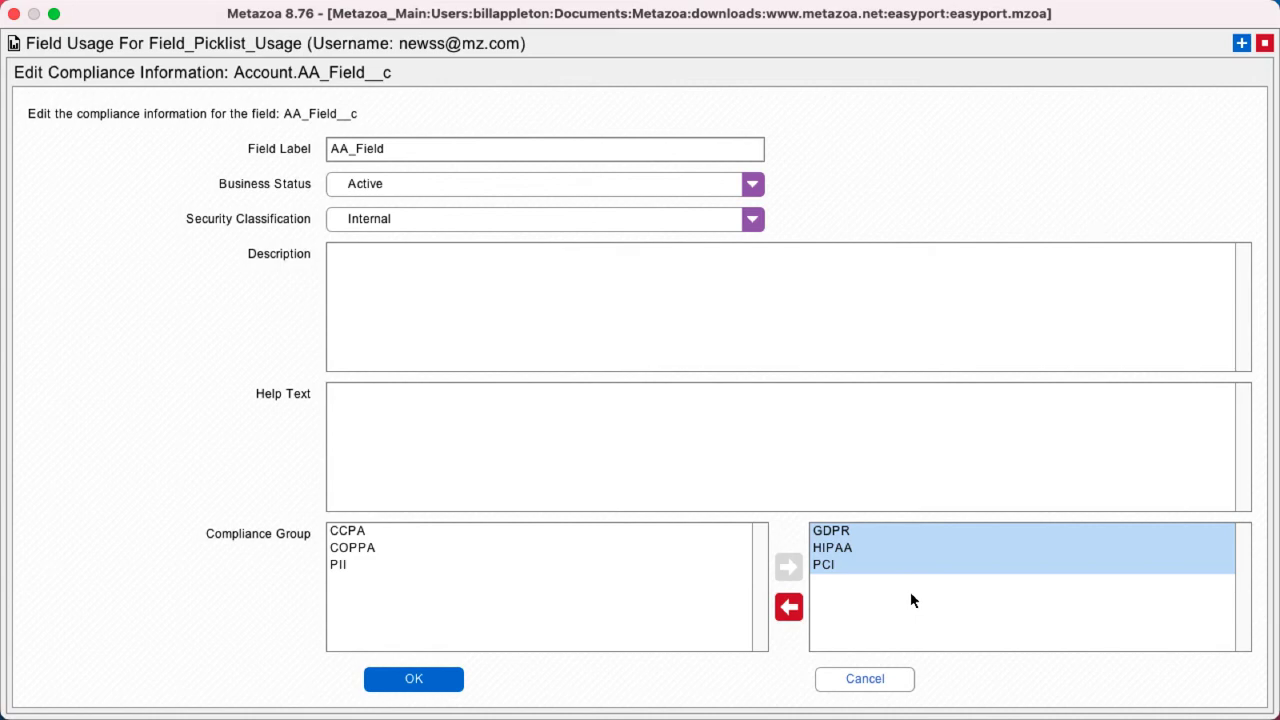
pyautogui.click(870, 678)
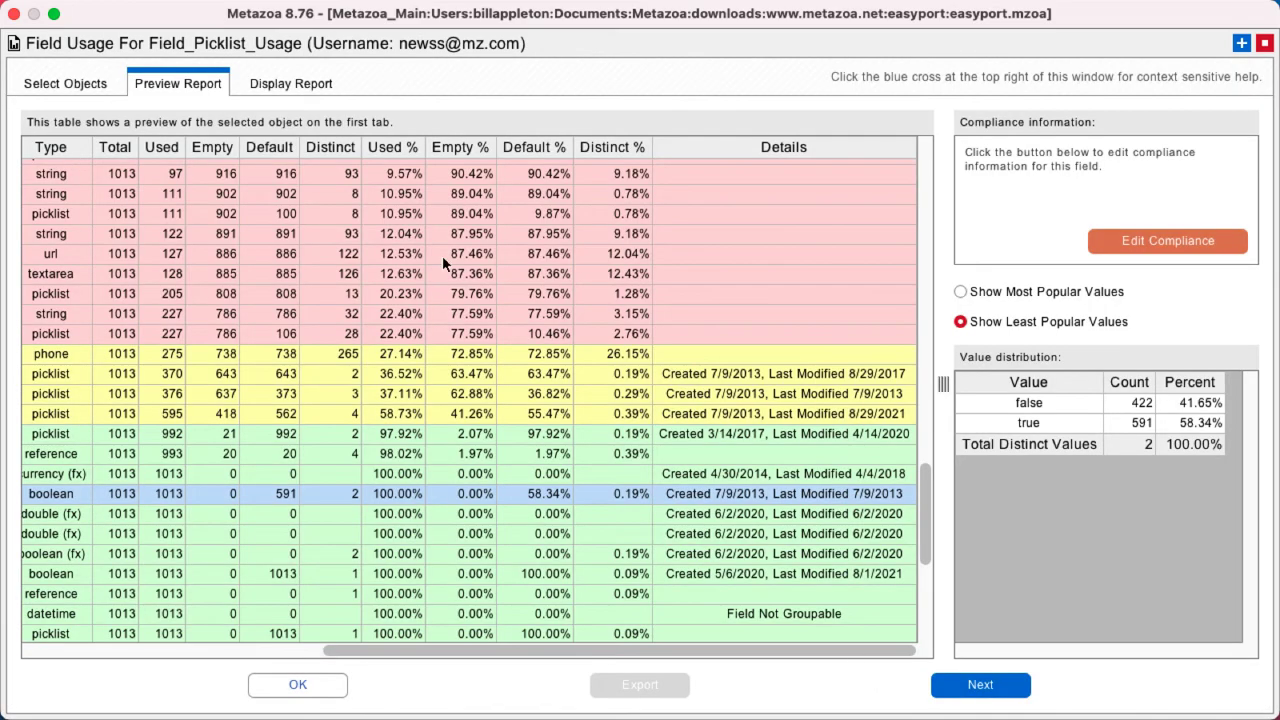
# Include all records of Adam_Bar__c, Adam_Child__c and always_visible__c, and display the combined field usage report
pyautogui.click(58, 83)
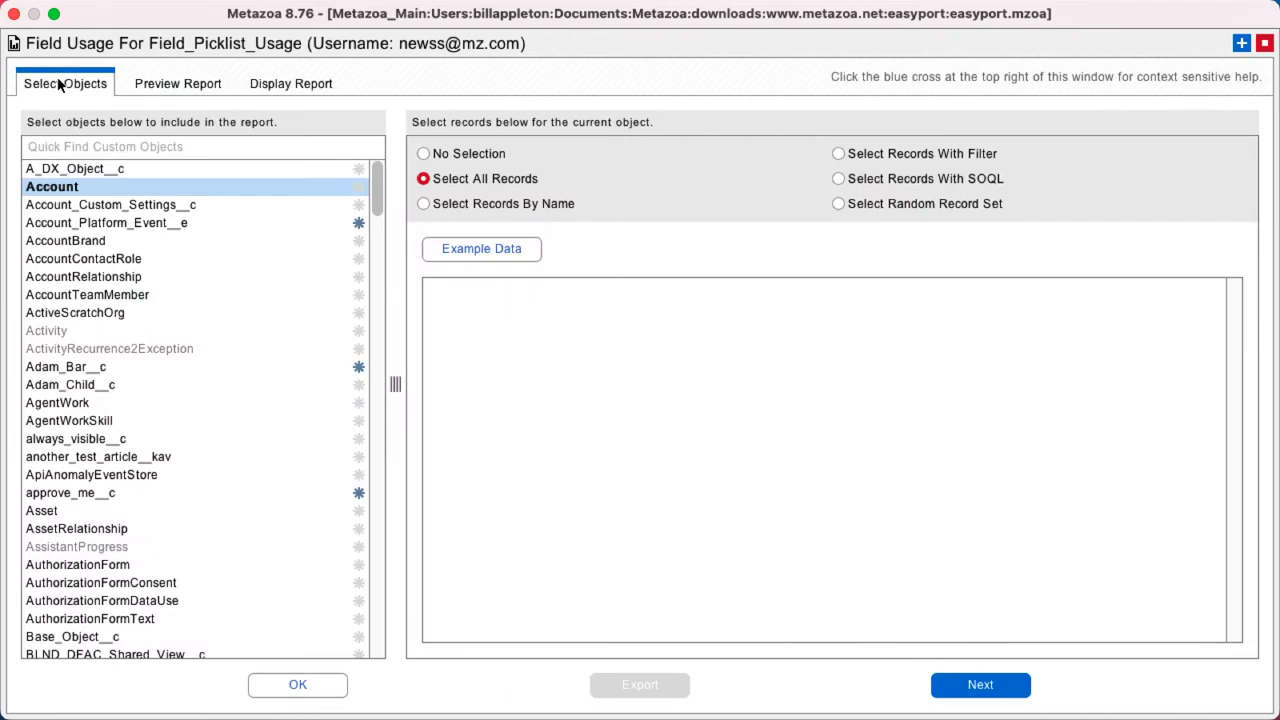
pyautogui.click(106, 367)
pyautogui.click(474, 181)
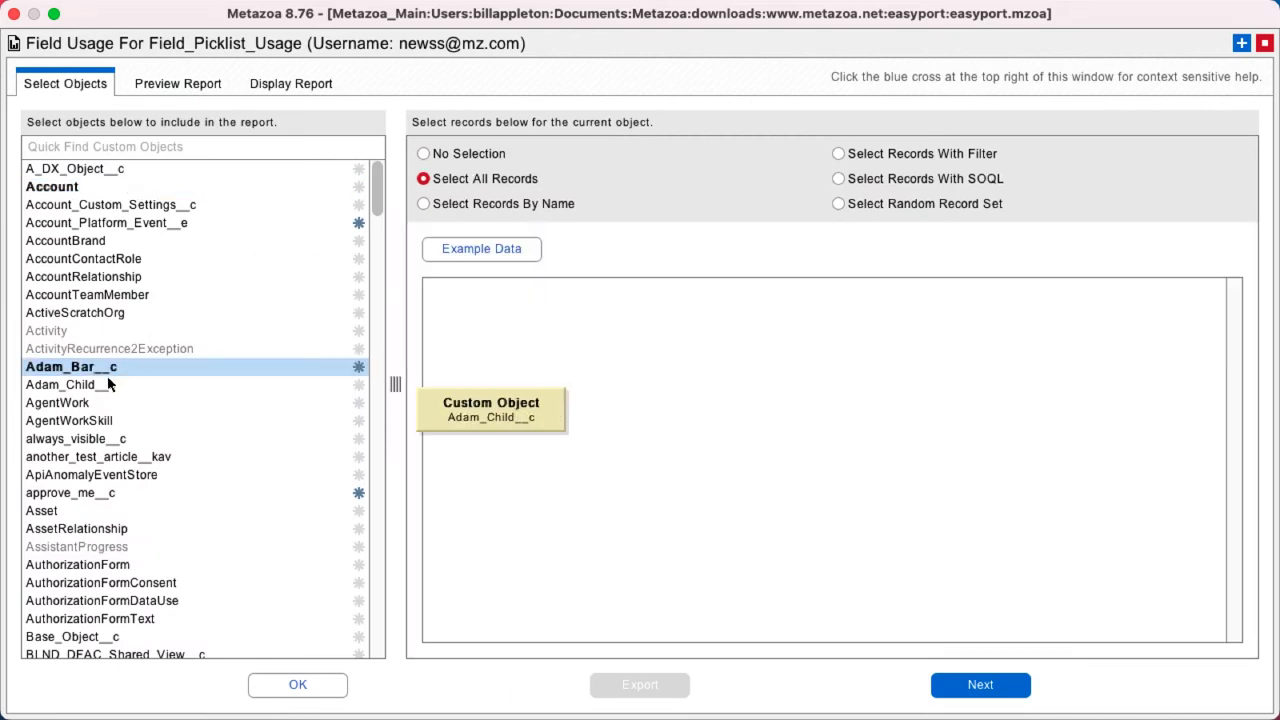
pyautogui.click(106, 384)
pyautogui.click(486, 180)
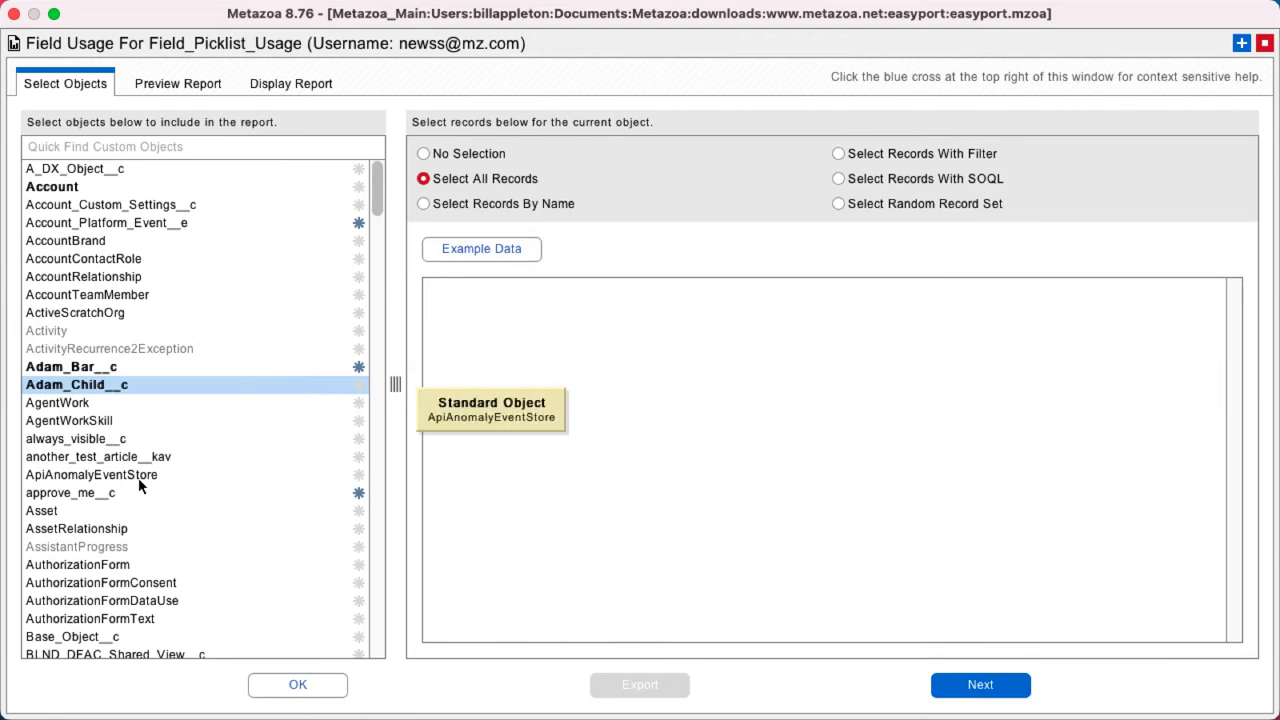
pyautogui.click(105, 442)
pyautogui.click(478, 181)
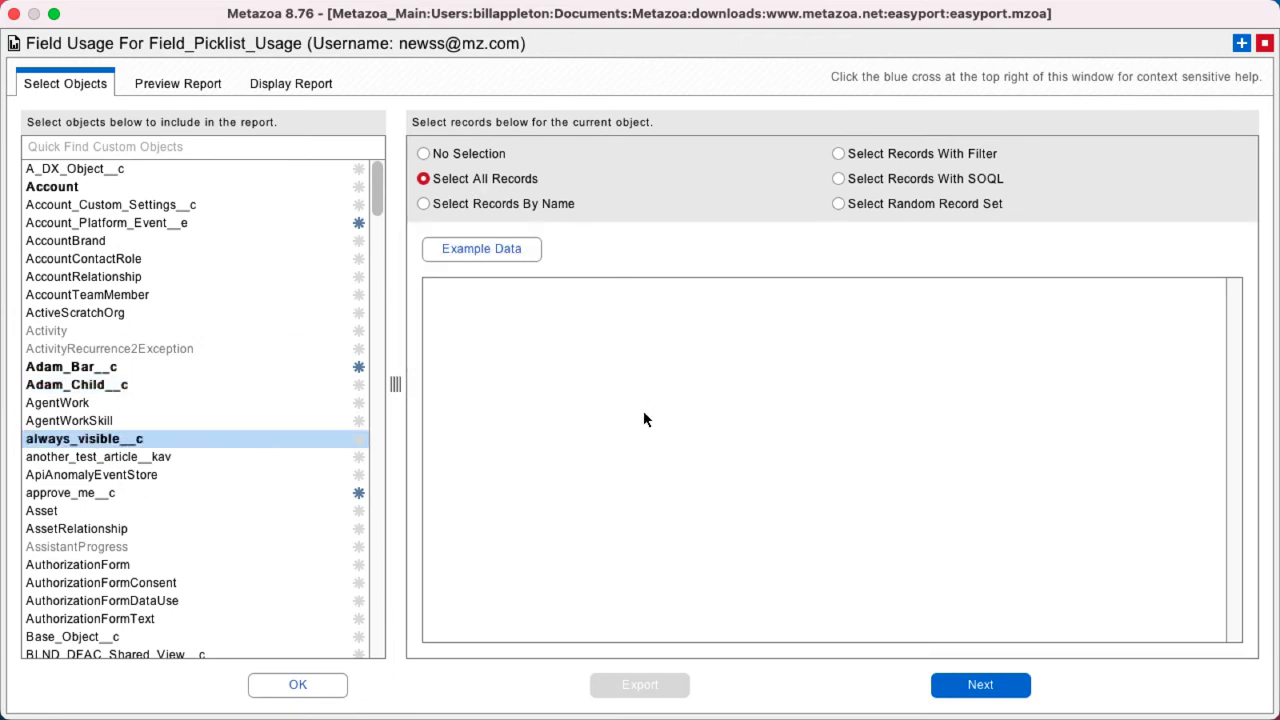
pyautogui.click(300, 86)
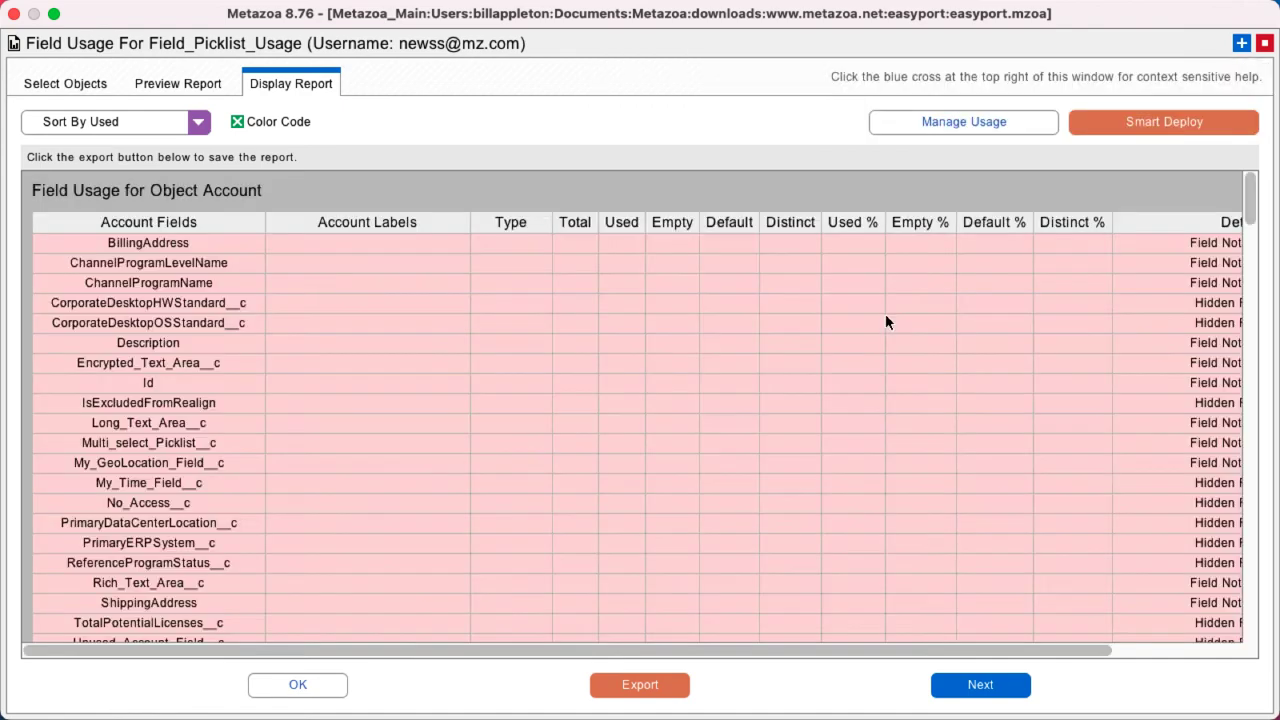
pyautogui.moveTo(1250, 197); pyautogui.dragTo(1277, 593)
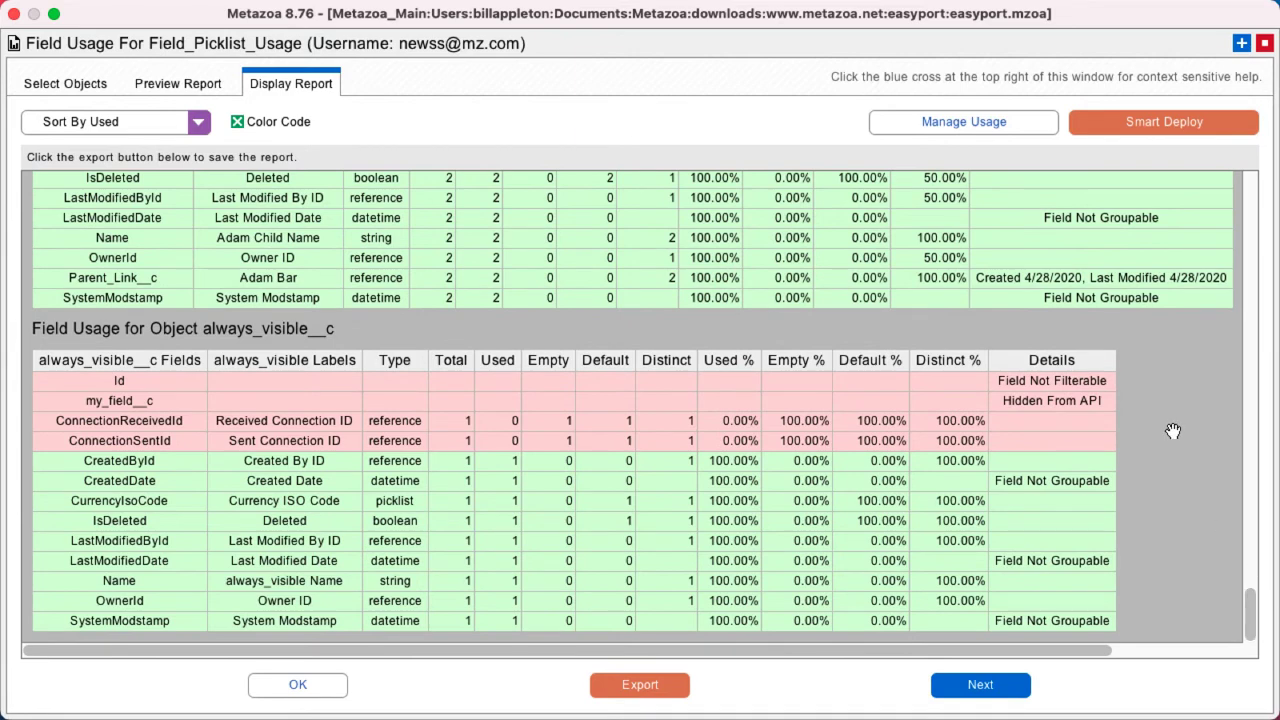
# Try raising the high usage threshold for the report's color coding, and cancel the change
pyautogui.click(943, 125)
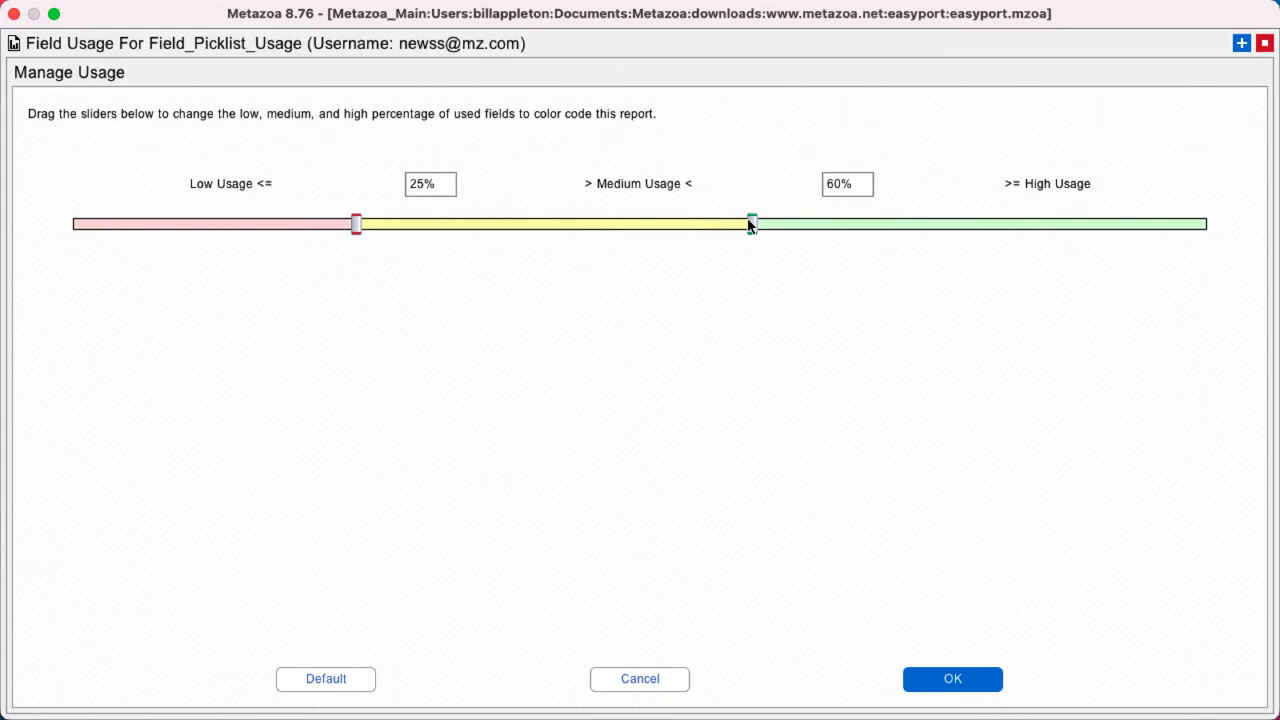
pyautogui.moveTo(752, 226); pyautogui.dragTo(786, 226)
pyautogui.click(640, 679)
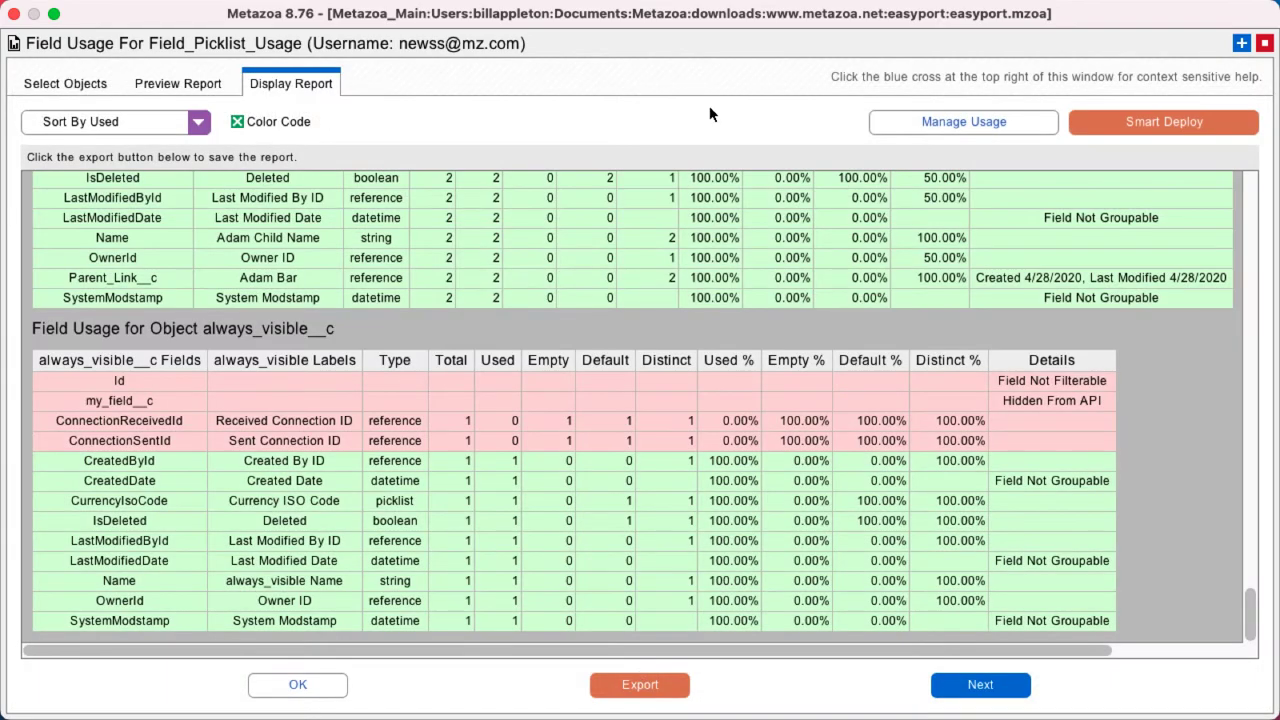
# Review the Smart Deploy delete job list and the deployment modes for the report's fields, and return to the report
pyautogui.click(1152, 122)
pyautogui.click(1154, 123)
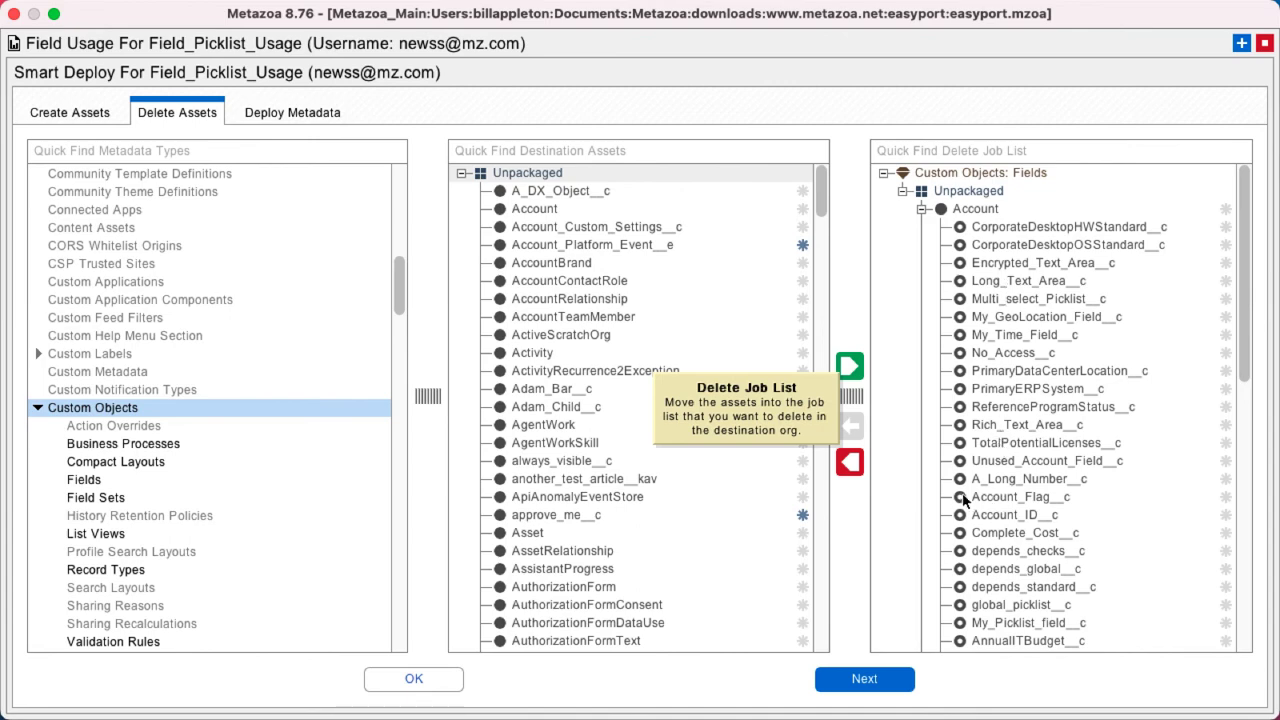
pyautogui.click(884, 680)
pyautogui.click(617, 163)
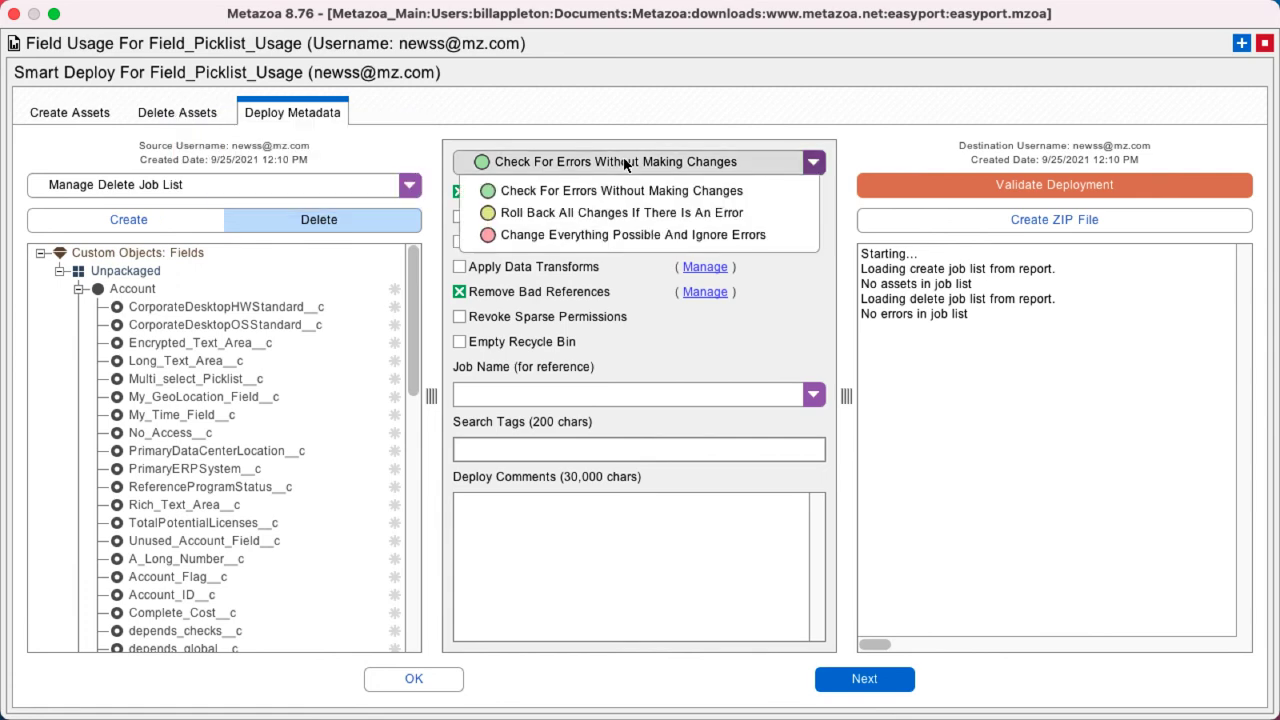
pyautogui.click(633, 163)
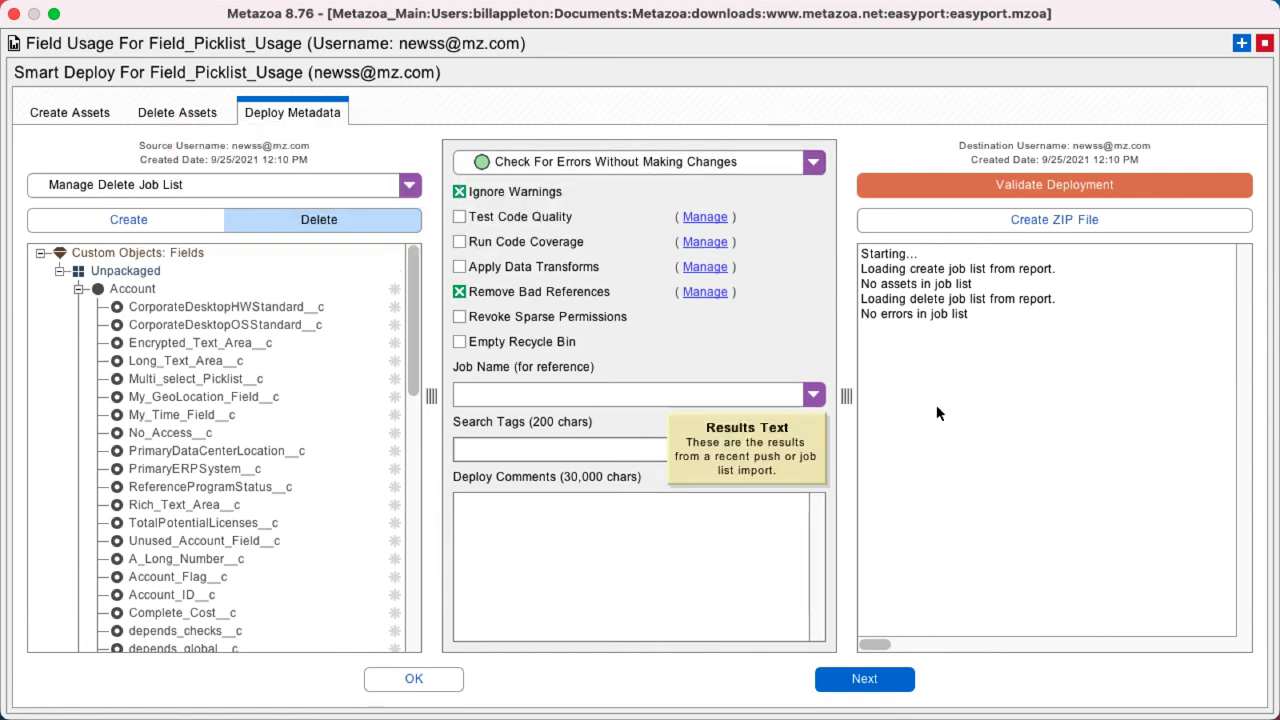
pyautogui.click(422, 682)
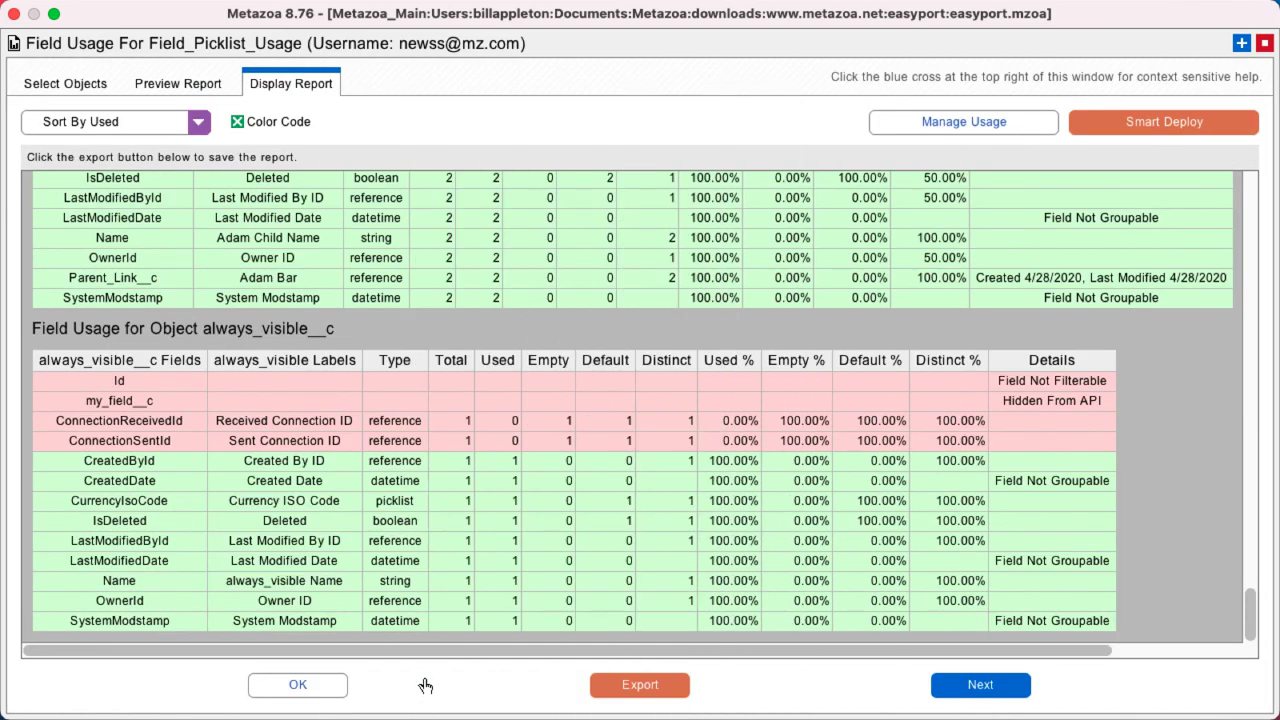